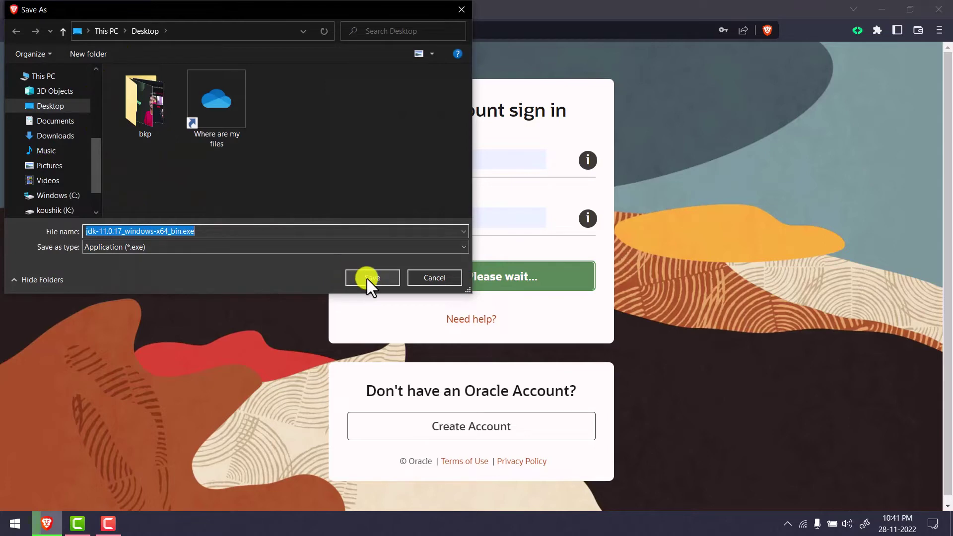
- Save the JDK 11.0.17 Windows installer to the Desktop and download apache-maven-3.8.6-bin.zip to the same folder
{"action": "left_click", "coordinate": [368, 278]}
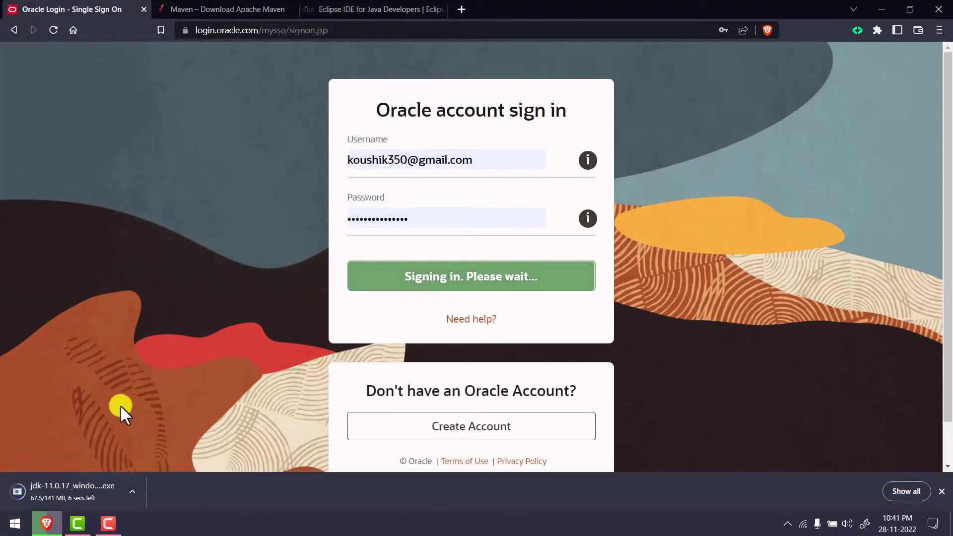
{"action": "left_click", "coordinate": [240, 10]}
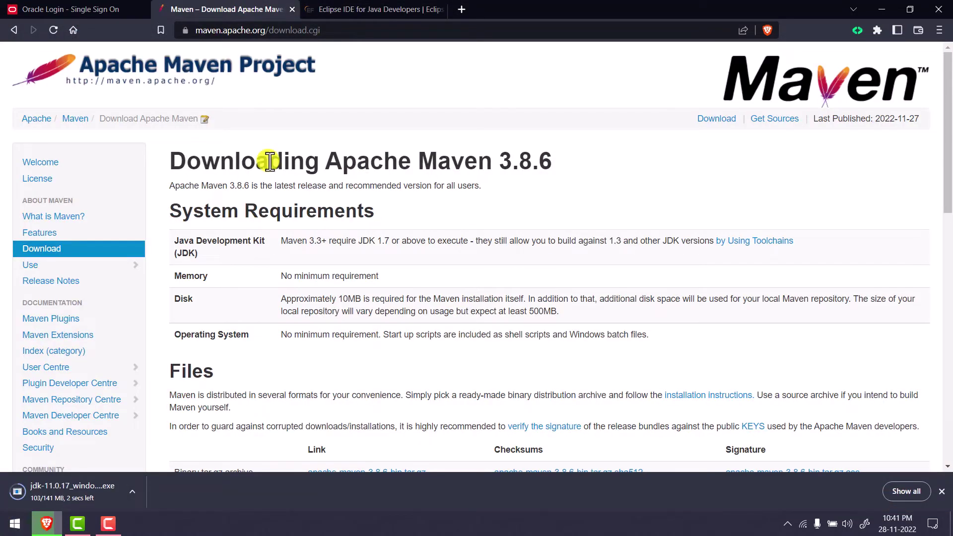
{"action": "left_click_drag", "start_coordinate": [176, 160], "coordinate": [567, 174]}
{"action": "scroll", "coordinate": [427, 222], "scroll_direction": "down", "scroll_amount": 3}
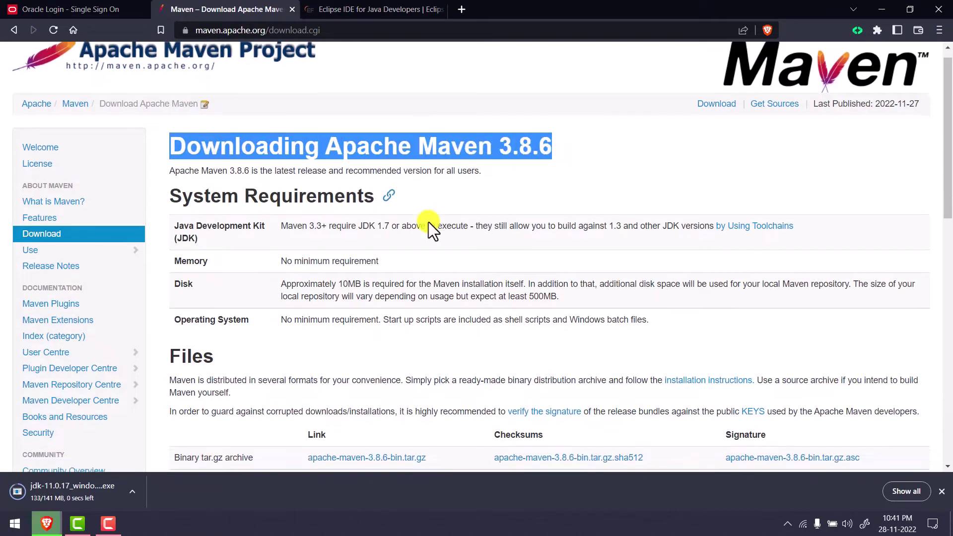
{"action": "left_click_drag", "start_coordinate": [172, 314], "coordinate": [254, 314]}
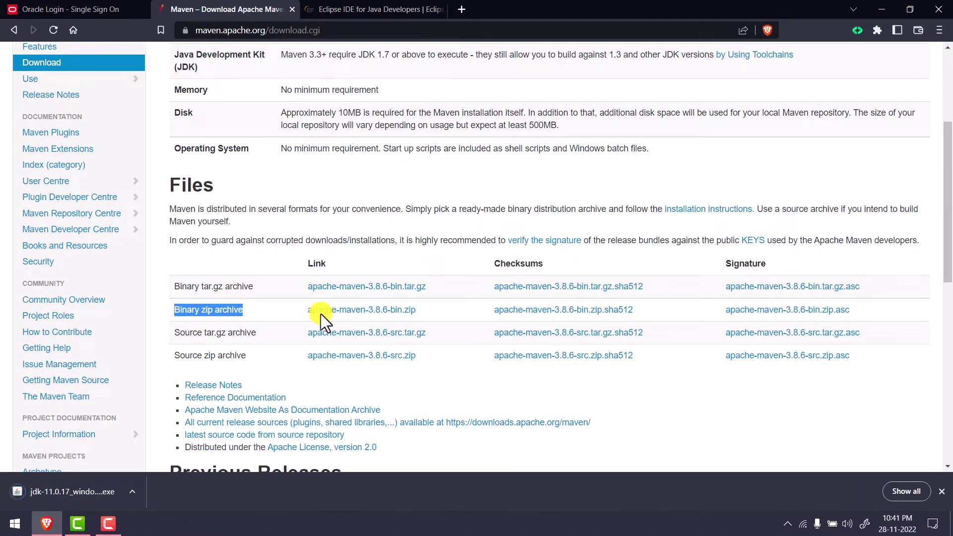
{"action": "left_click", "coordinate": [395, 312]}
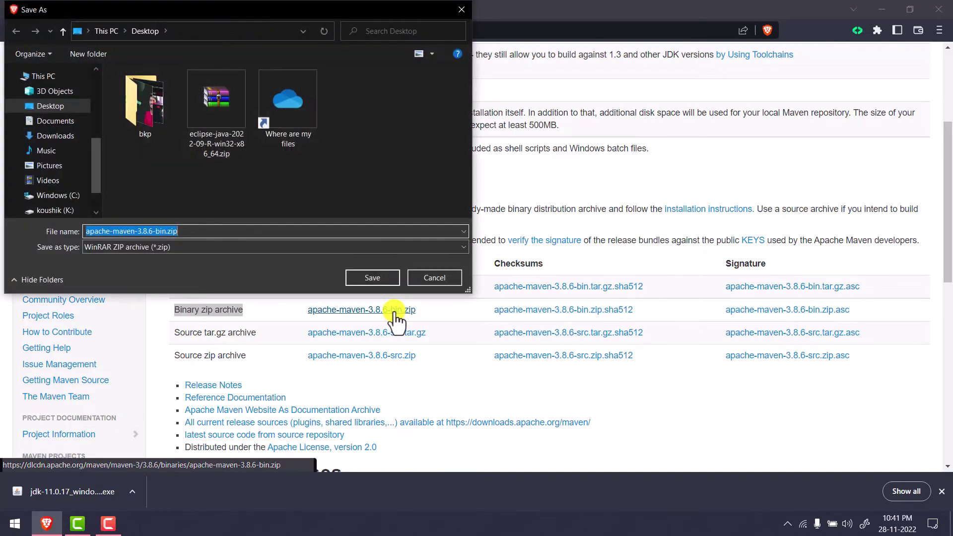
{"action": "left_click", "coordinate": [374, 278]}
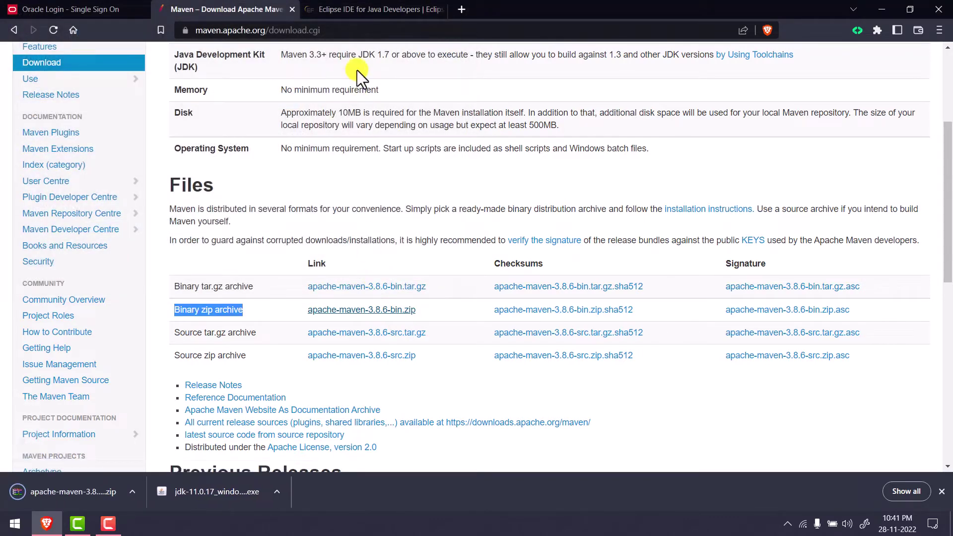
- Check the Eclipse IDE for Java Developers download page, then close the Eclipse and Maven pages while keeping the running download
{"action": "left_click", "coordinate": [377, 10]}
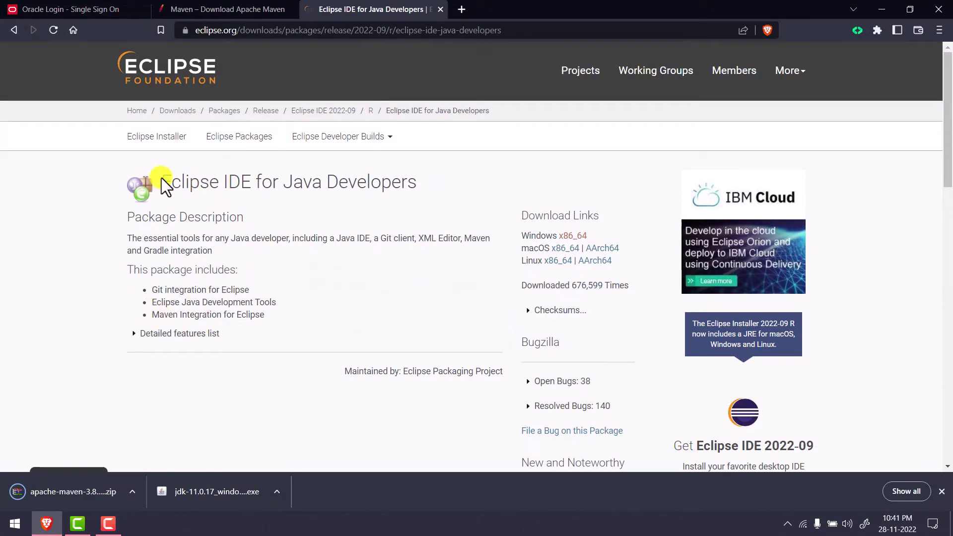
{"action": "left_click_drag", "start_coordinate": [162, 179], "coordinate": [450, 185]}
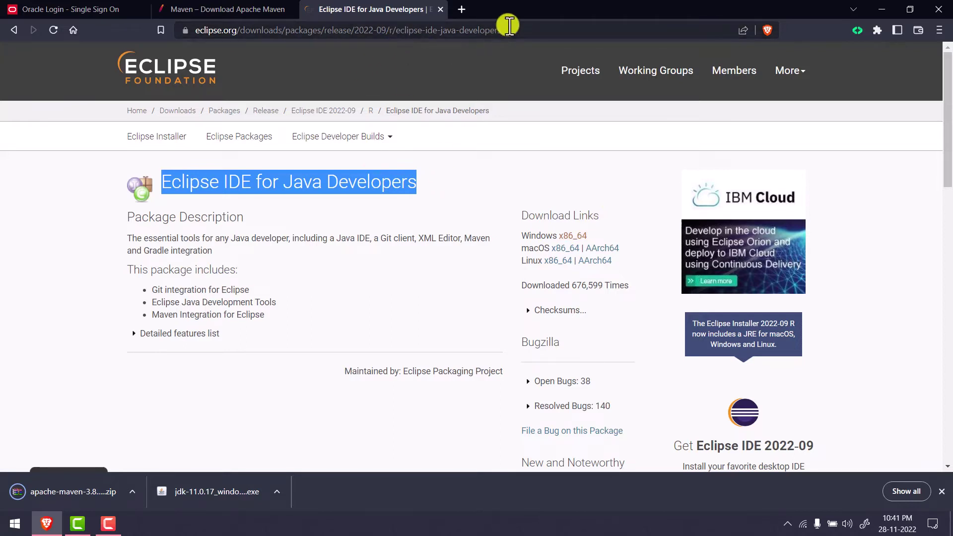
{"action": "left_click", "coordinate": [441, 9]}
{"action": "left_click", "coordinate": [292, 9]}
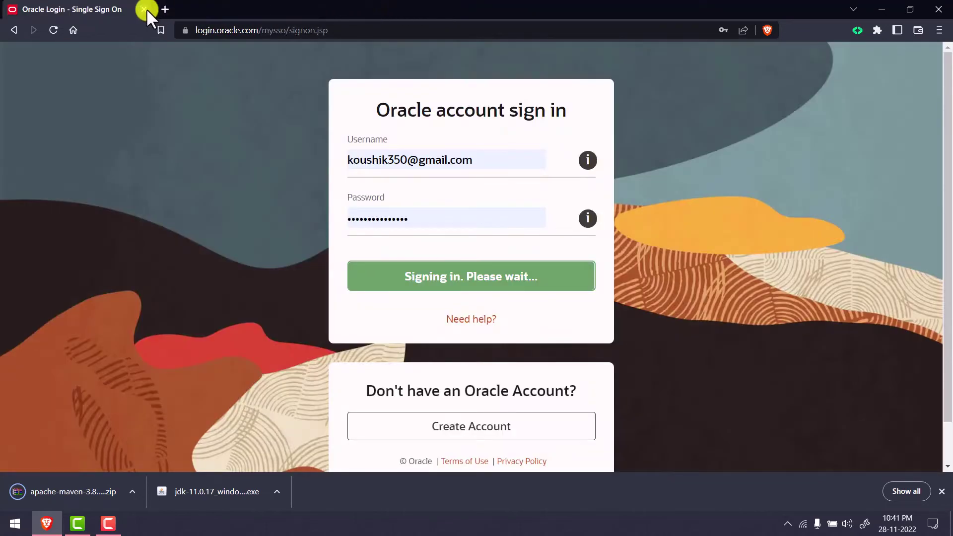
{"action": "left_click", "coordinate": [145, 8]}
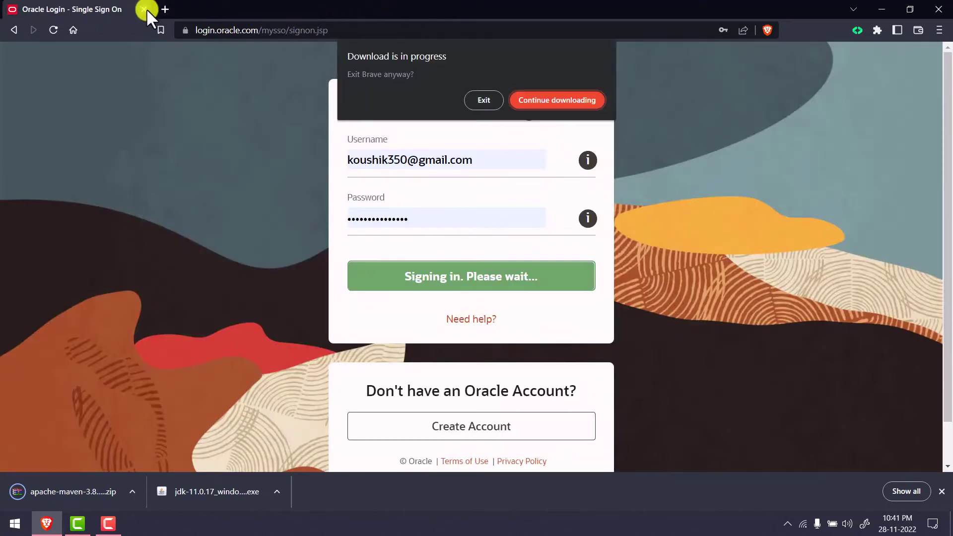
{"action": "left_click", "coordinate": [551, 101]}
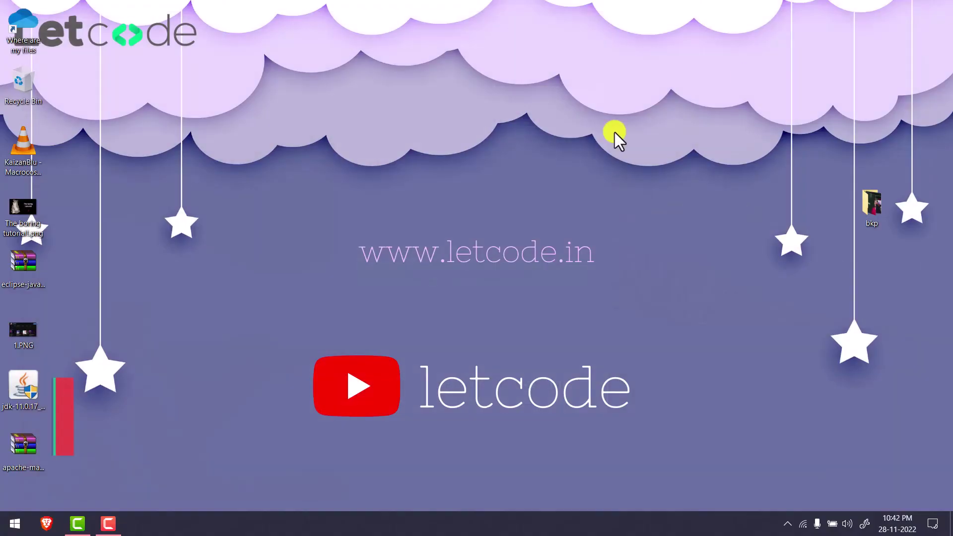
- Install Java SE Development Kit 11.0.17 from the installer on the desktop, using the default folder C:\Program Files\Java\jdk-11.0.17\
{"action": "right_click", "coordinate": [243, 192]}
{"action": "left_click", "coordinate": [270, 246]}
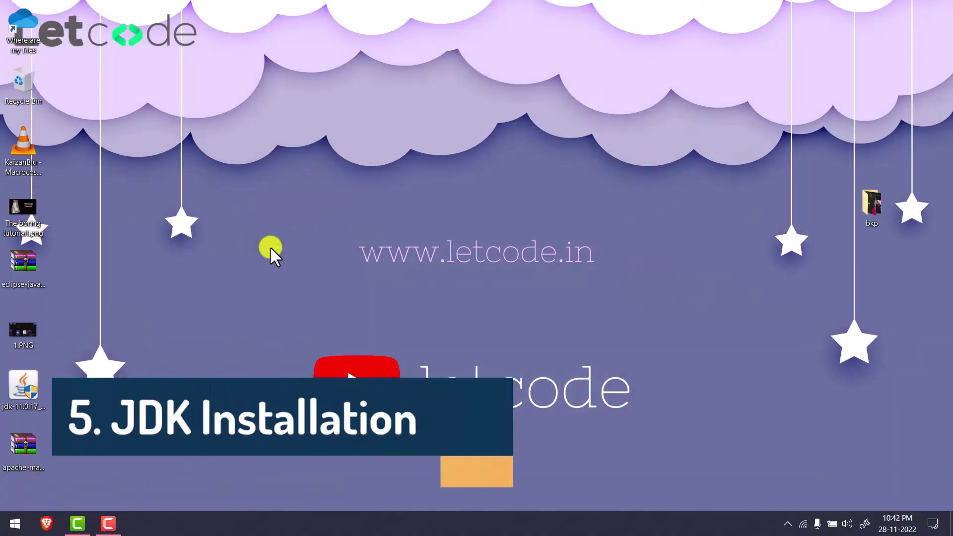
{"action": "left_click", "coordinate": [16, 385]}
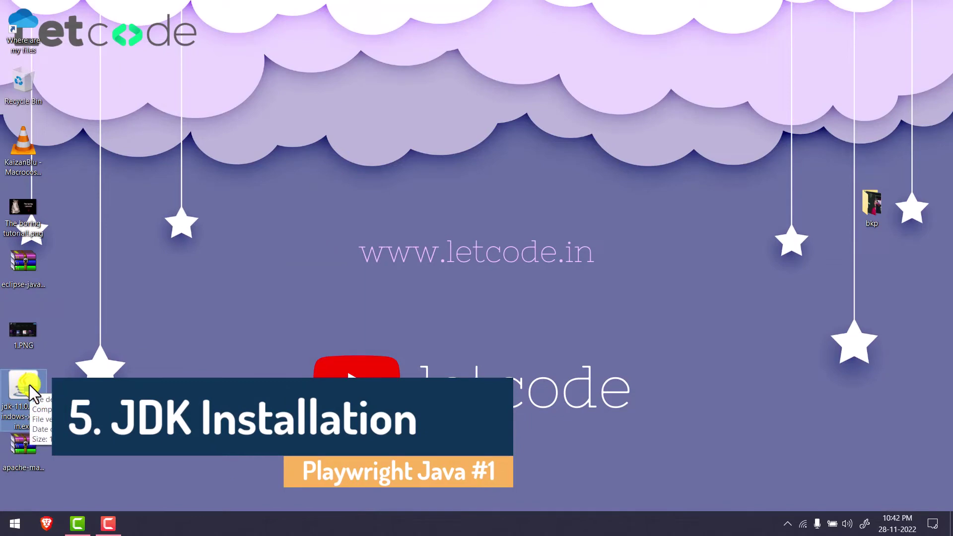
{"action": "double_click", "coordinate": [28, 385]}
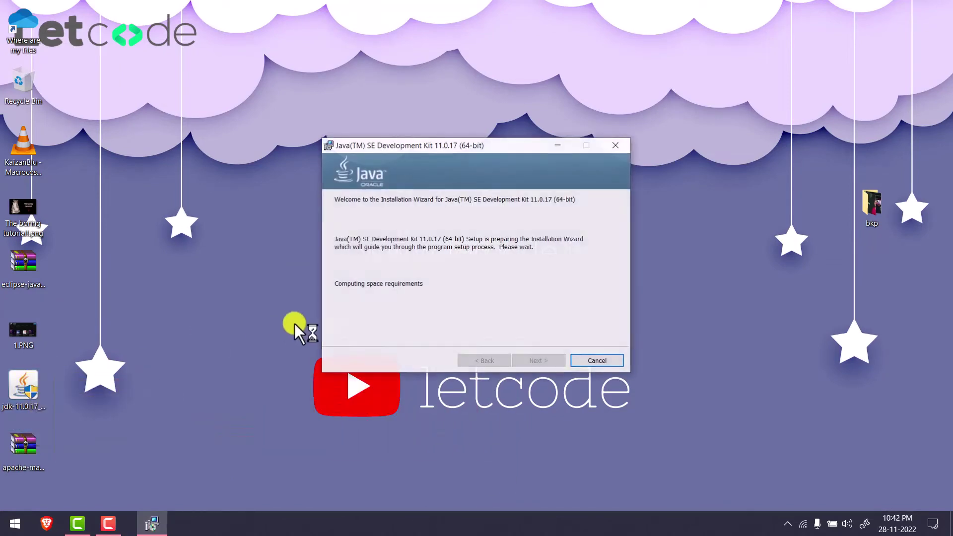
{"action": "left_click", "coordinate": [532, 361]}
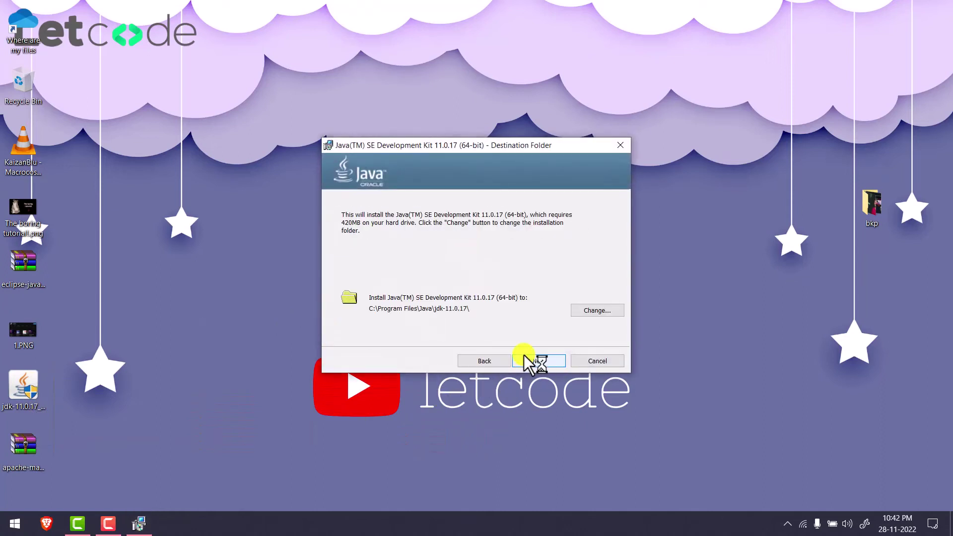
{"action": "left_click", "coordinate": [540, 358]}
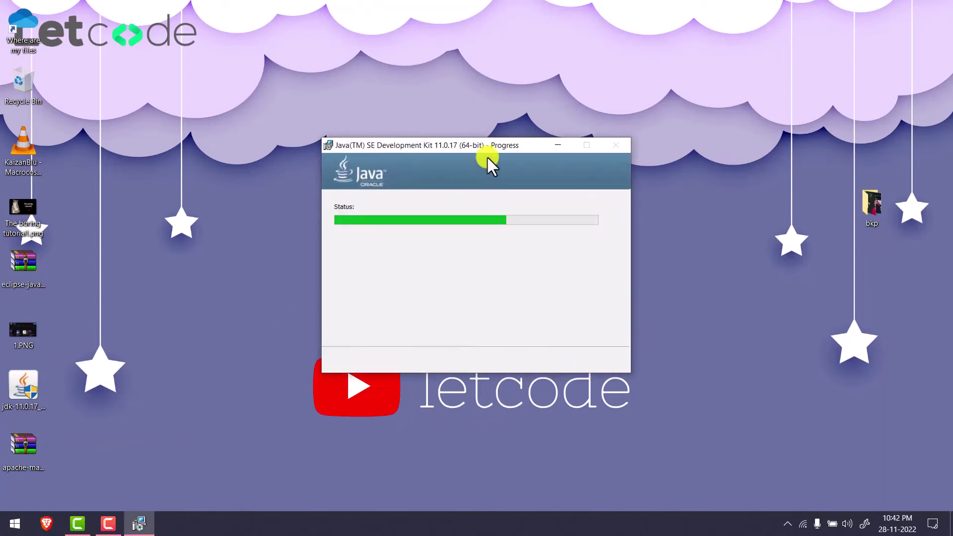
{"action": "left_click_drag", "start_coordinate": [487, 147], "coordinate": [457, 95]}
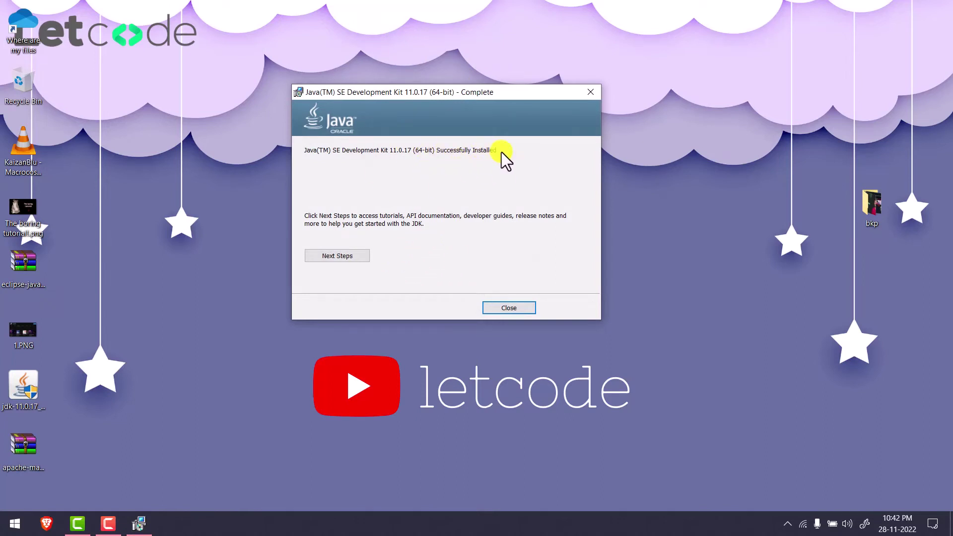
{"action": "left_click", "coordinate": [507, 308]}
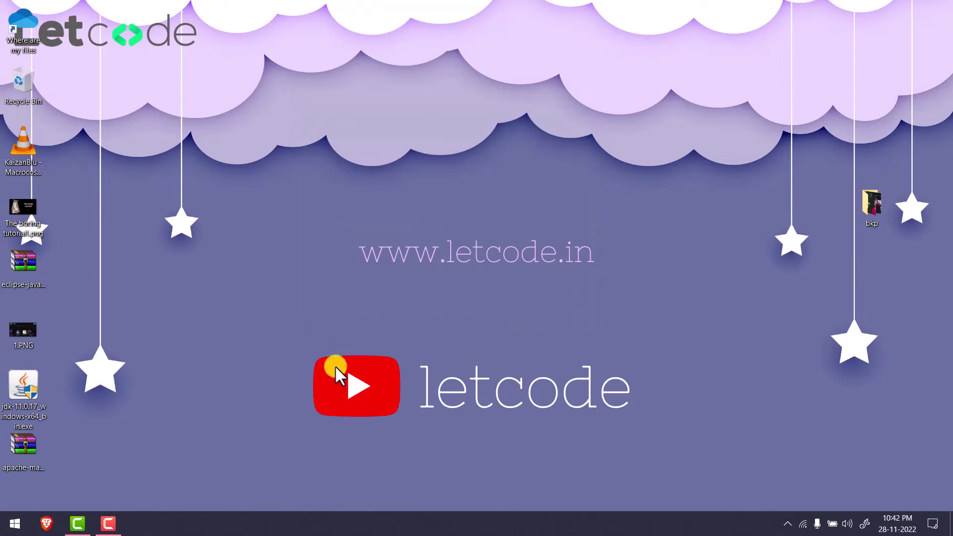
- Switch to File Explorer and open the JDK installation folder C:\Program Files\Java\jdk-11.0.17
{"action": "key", "text": "super+e"}
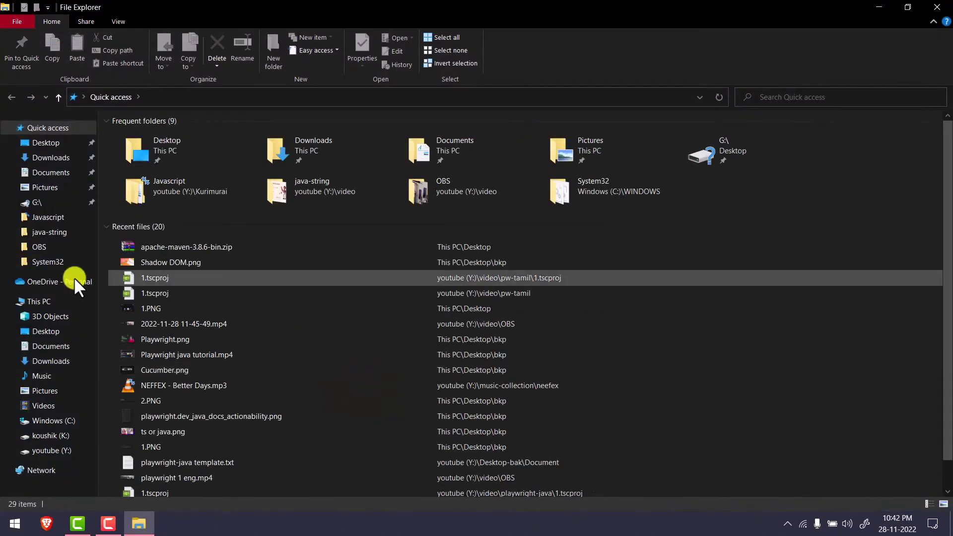
{"action": "left_click", "coordinate": [71, 422]}
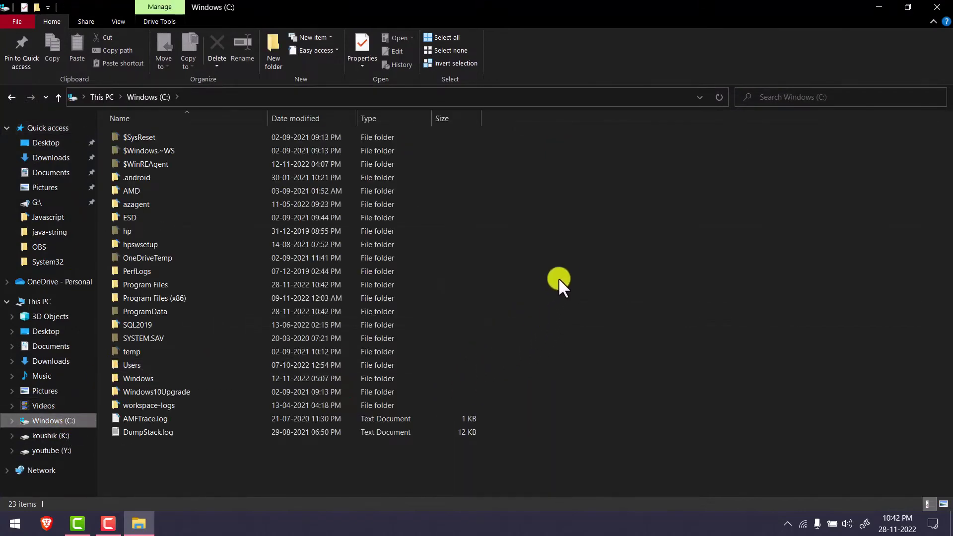
{"action": "double_click", "coordinate": [192, 284]}
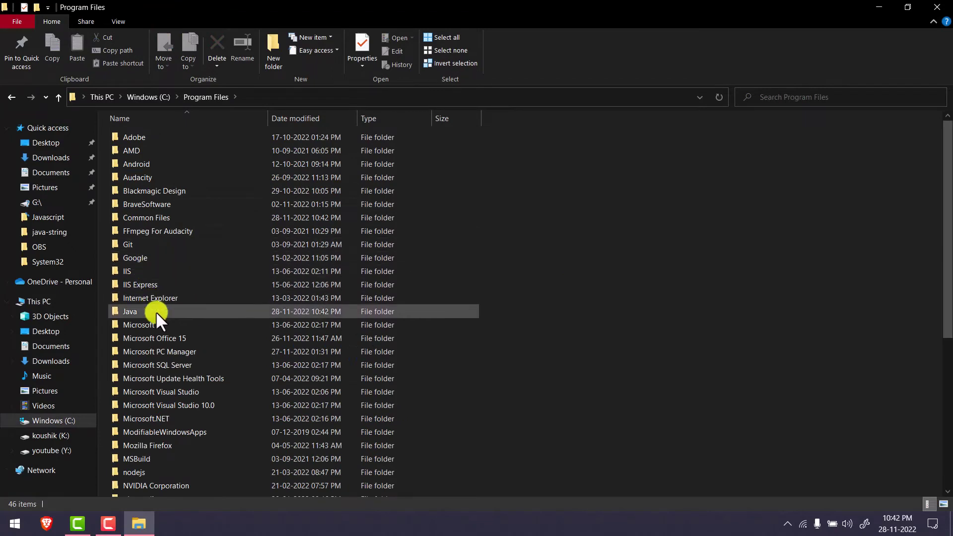
{"action": "double_click", "coordinate": [177, 315]}
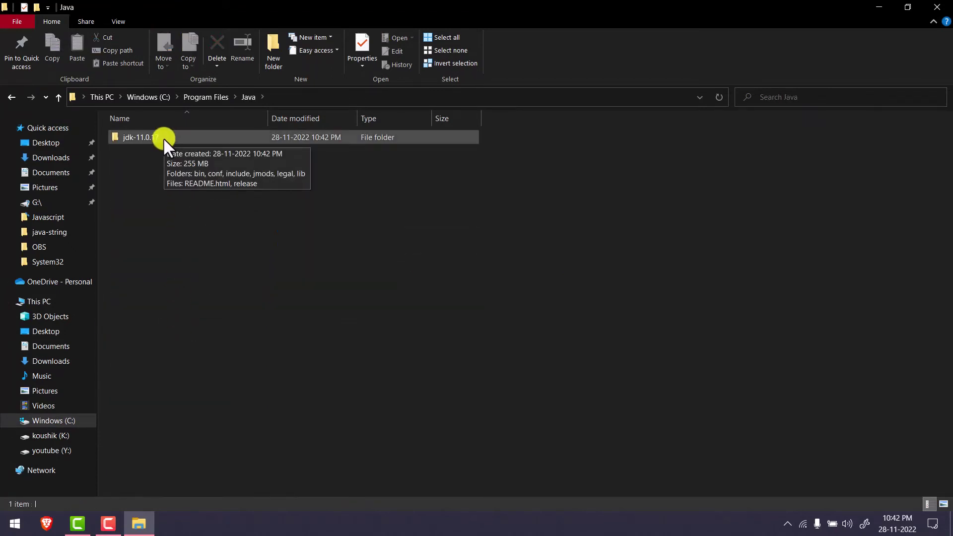
{"action": "double_click", "coordinate": [163, 138]}
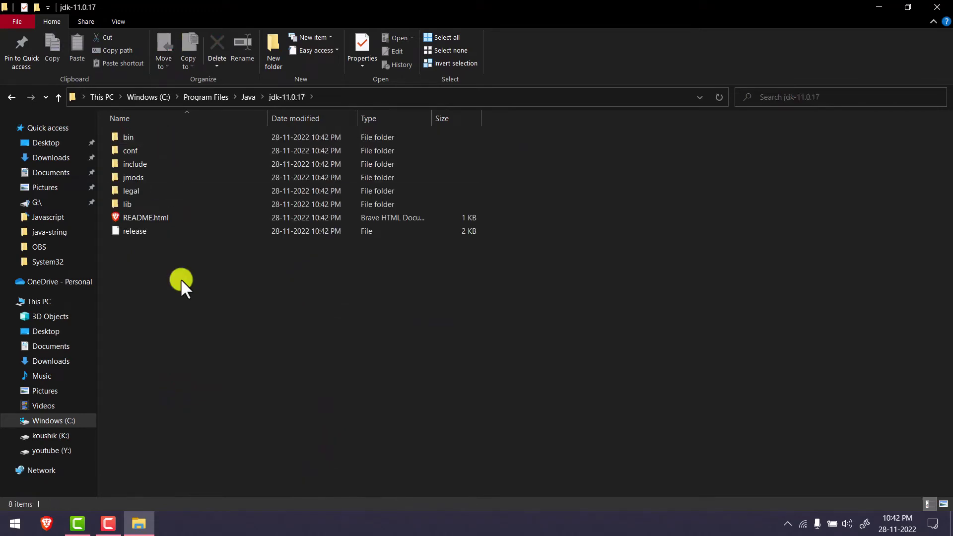
- Copy the full path of the jdk-11.0.17 folder to the clipboard
{"action": "left_click", "coordinate": [347, 98]}
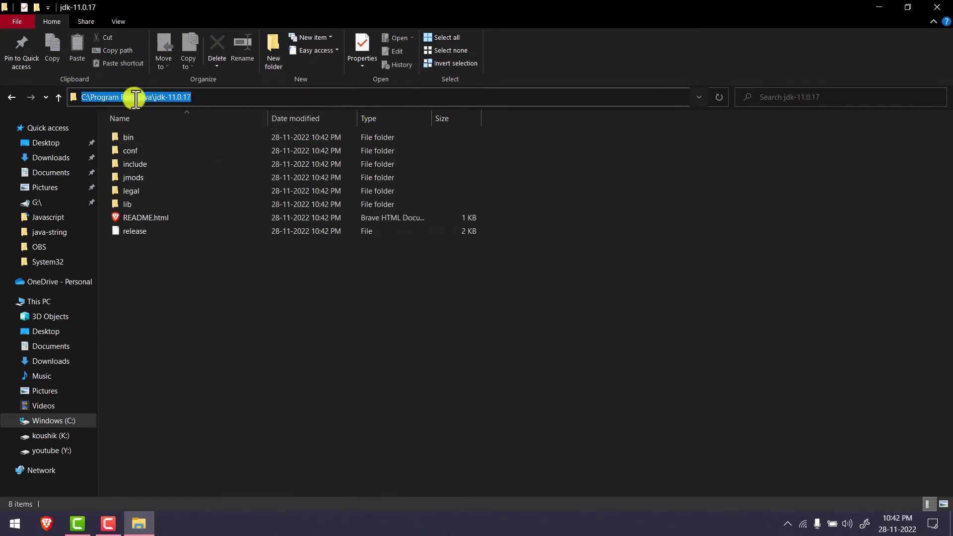
{"action": "right_click", "coordinate": [176, 97]}
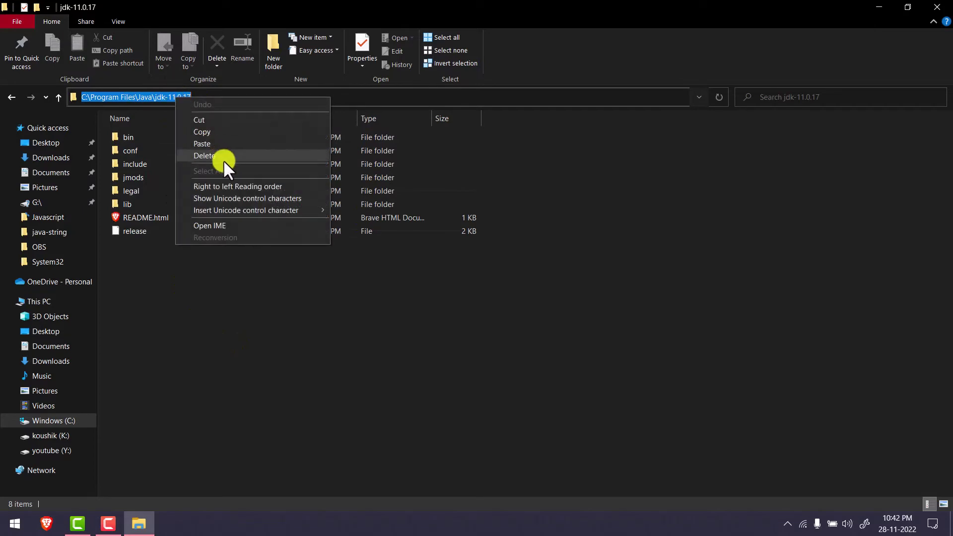
{"action": "left_click", "coordinate": [240, 135]}
{"action": "left_click", "coordinate": [142, 342]}
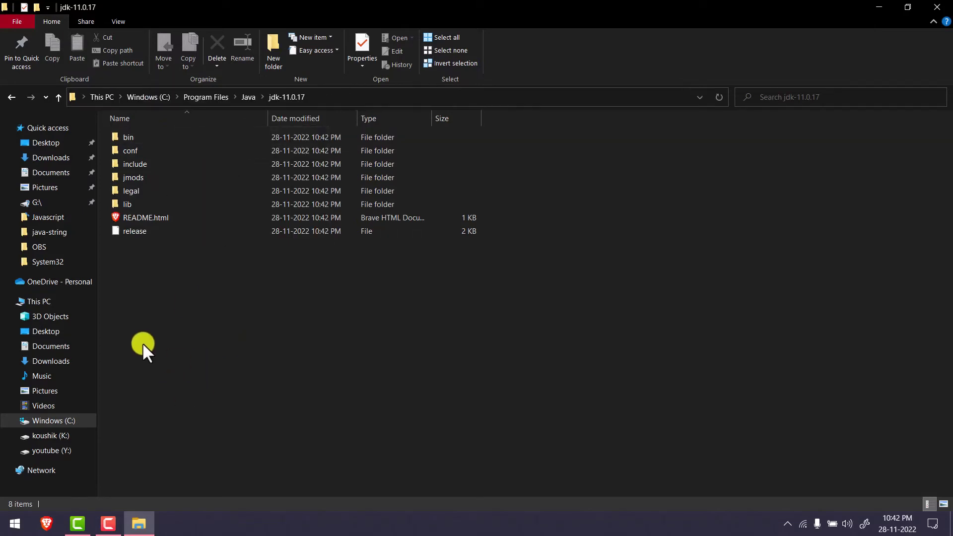
- Open the Environment Variables dialog from the computer's advanced system settings
{"action": "left_click", "coordinate": [67, 302]}
{"action": "right_click", "coordinate": [377, 333]}
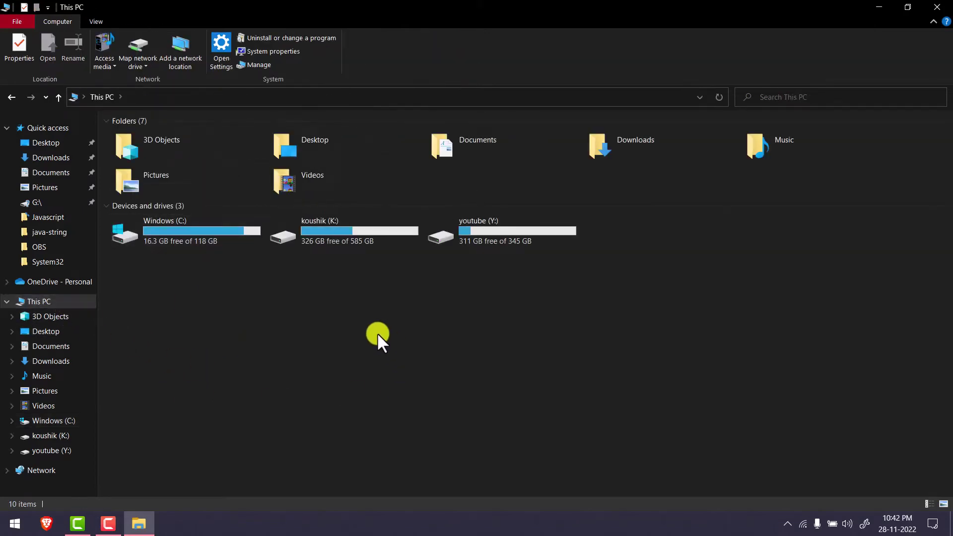
{"action": "left_click", "coordinate": [437, 466]}
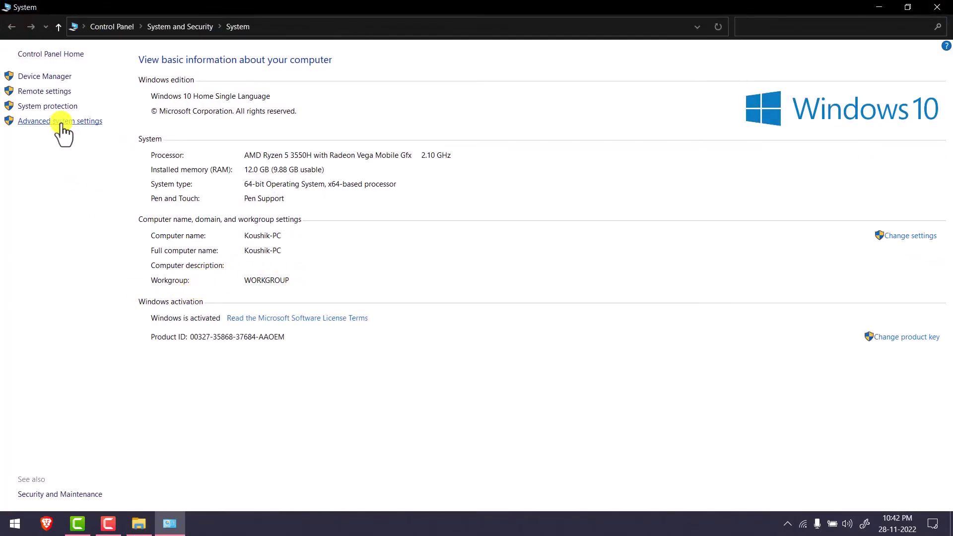
{"action": "left_click", "coordinate": [63, 121]}
{"action": "left_click", "coordinate": [288, 316]}
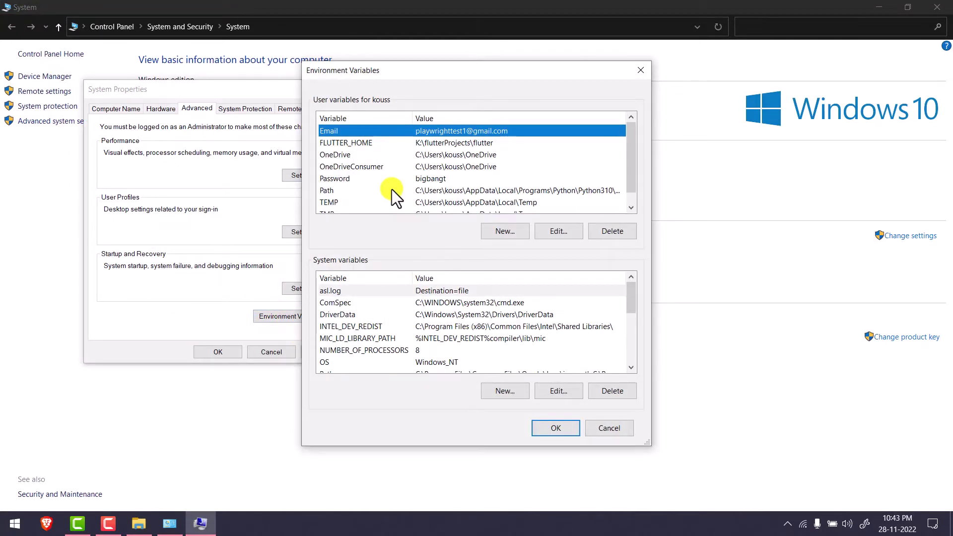
- Create a user variable named JAVA_HOME with the copied path C:\Program Files\Java\jdk-11.0.17 as its value
{"action": "scroll", "coordinate": [495, 174], "scroll_direction": "down", "scroll_amount": 1}
{"action": "scroll", "coordinate": [495, 173], "scroll_direction": "up", "scroll_amount": 1}
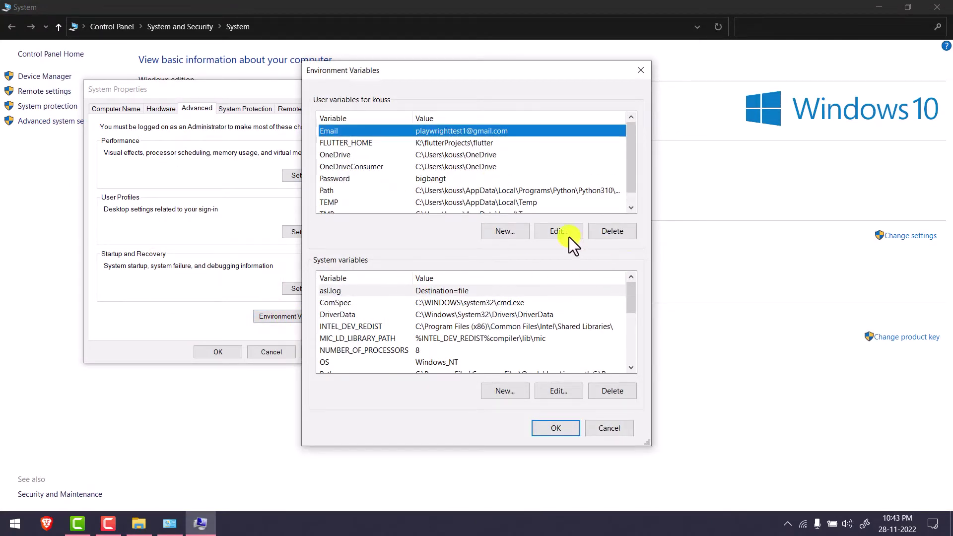
{"action": "left_click", "coordinate": [519, 234]}
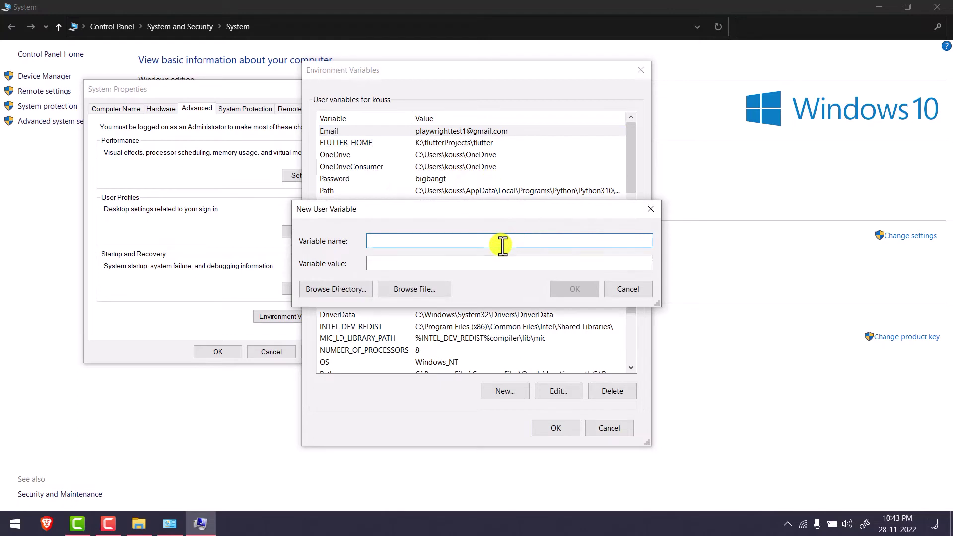
{"action": "type", "text": "JAVA_HOME"}
{"action": "key", "text": "Tab"}
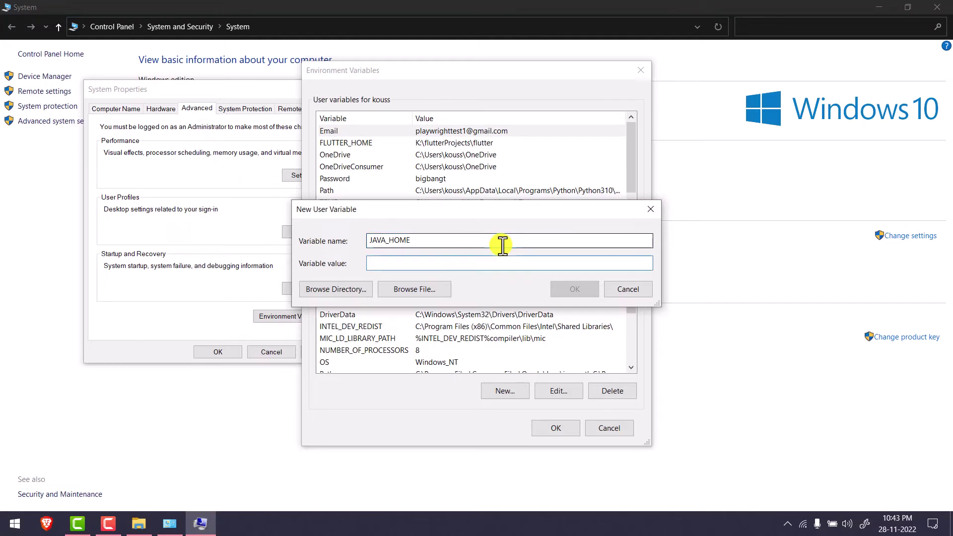
{"action": "key", "text": "ctrl+v"}
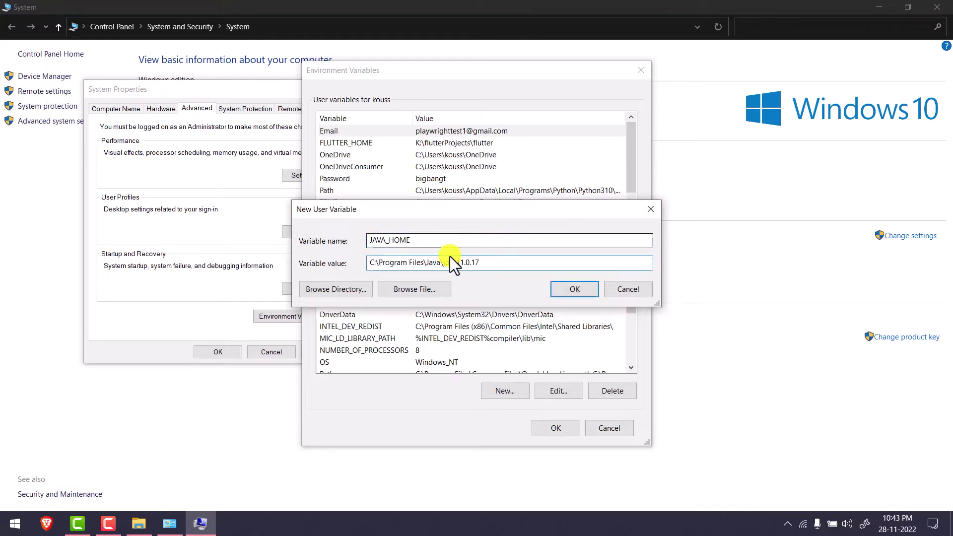
{"action": "left_click_drag", "start_coordinate": [500, 262], "coordinate": [373, 261]}
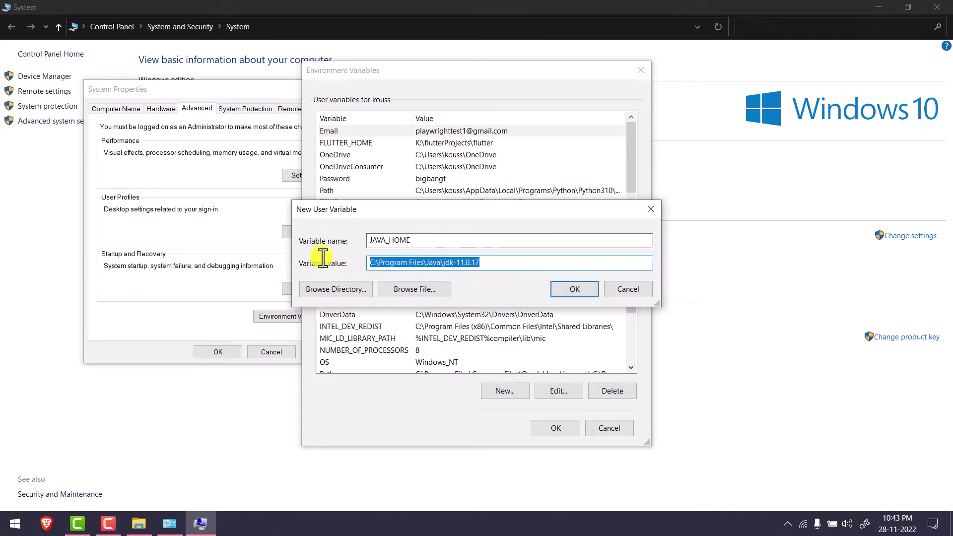
{"action": "left_click", "coordinate": [571, 290]}
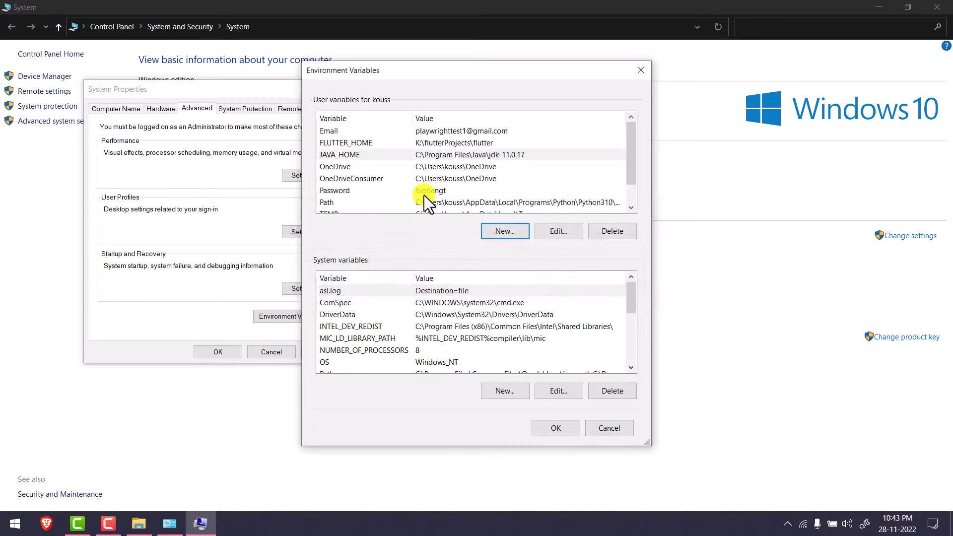
- Add C:\Program Files\Java\jdk-11.0.17\bin as a new entry in the system Path variable
{"action": "left_click", "coordinate": [380, 158]}
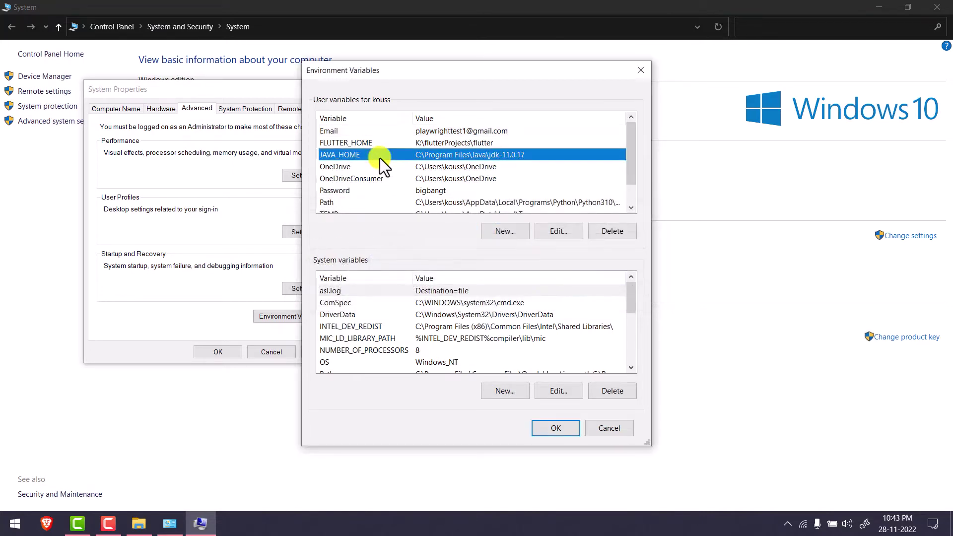
{"action": "left_click", "coordinate": [457, 290]}
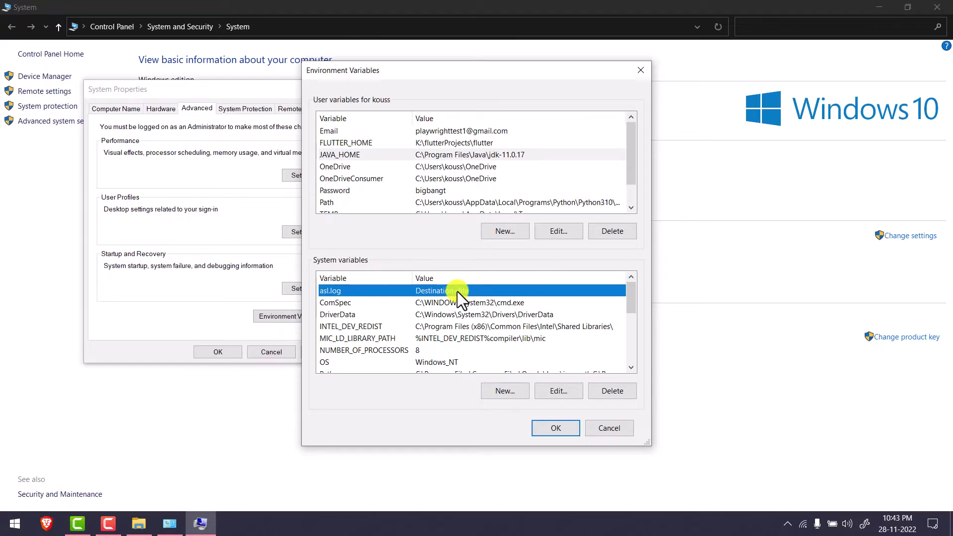
{"action": "key", "text": "p"}
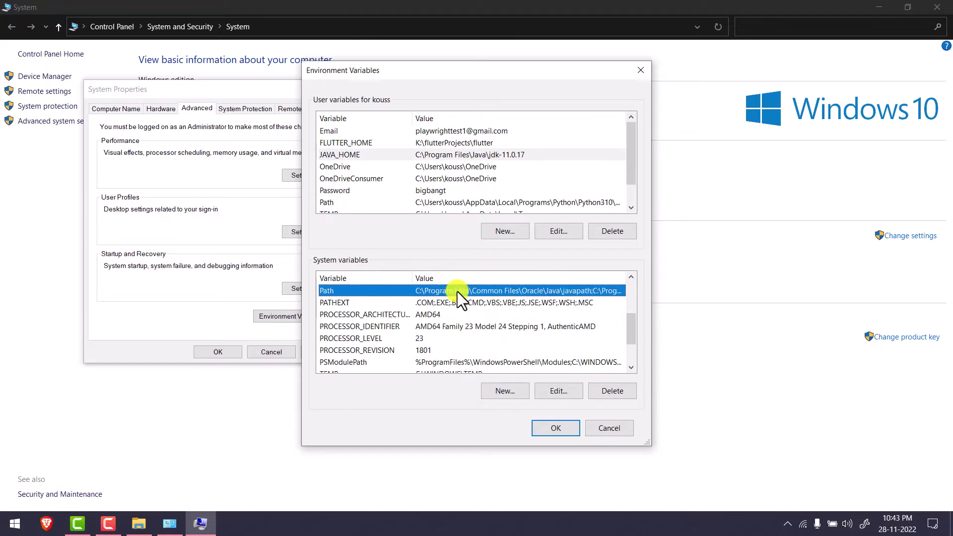
{"action": "left_click", "coordinate": [559, 391]}
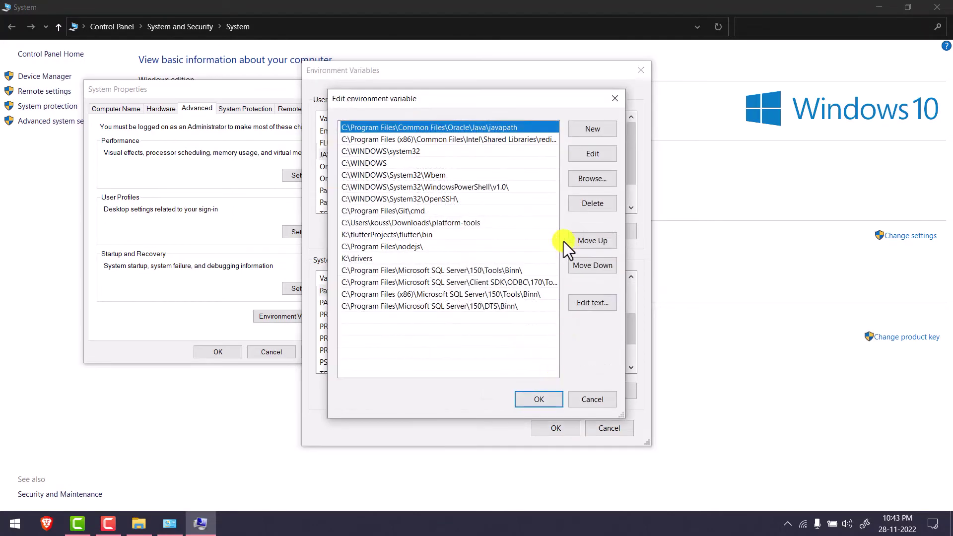
{"action": "left_click", "coordinate": [591, 128]}
{"action": "key", "text": "ctrl+v"}
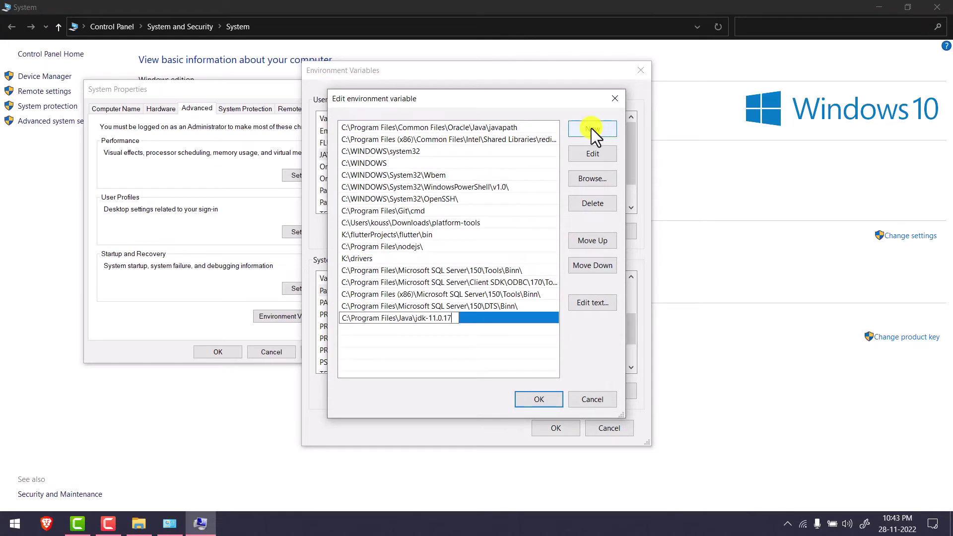
{"action": "type", "text": "\bin"}
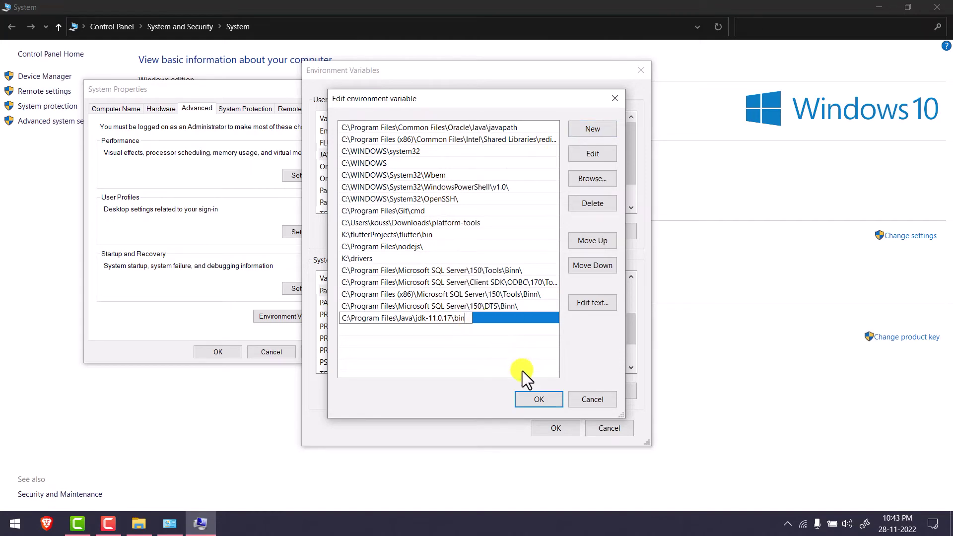
{"action": "left_click", "coordinate": [536, 401]}
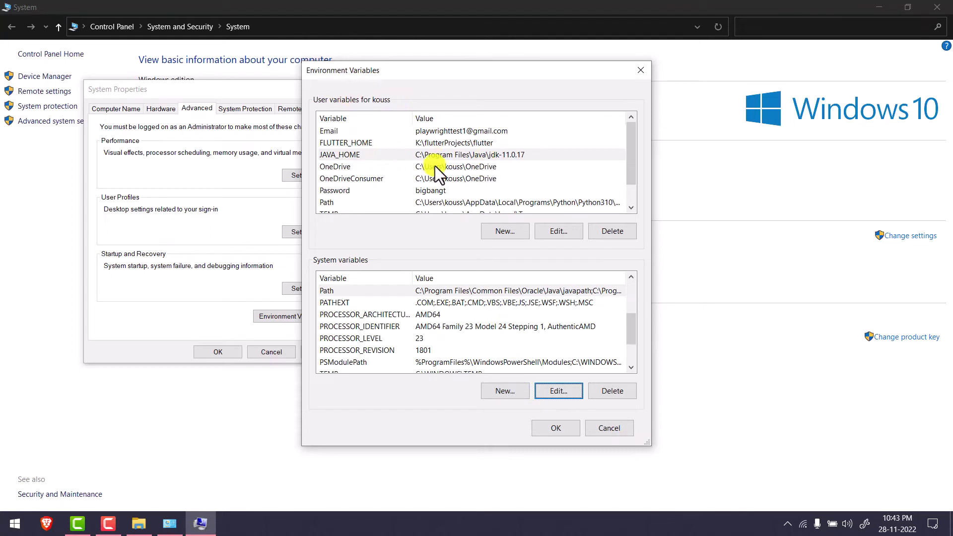
- Review the JAVA_HOME user variable and the JDK bin entry in the system Path, and save the environment variables
{"action": "left_click", "coordinate": [490, 157]}
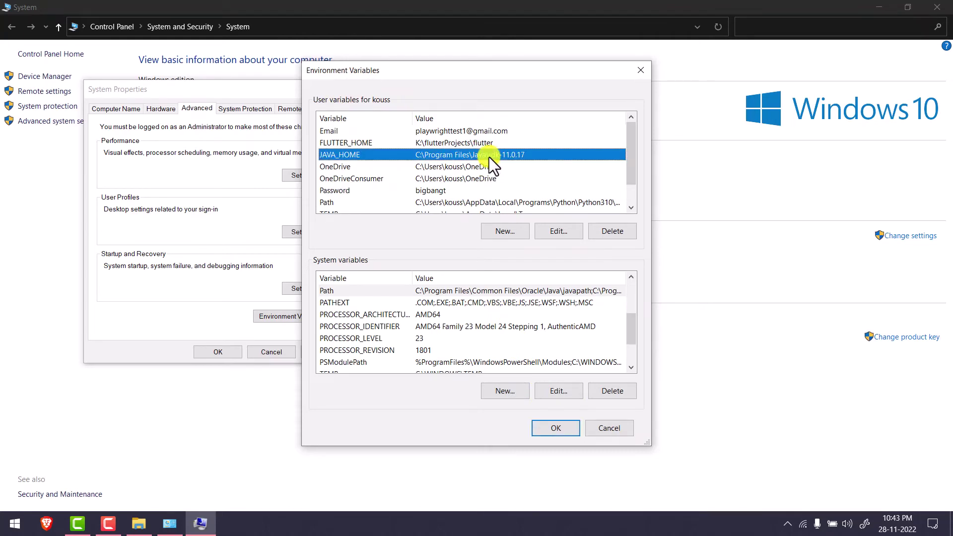
{"action": "left_click", "coordinate": [461, 291]}
{"action": "left_click", "coordinate": [556, 392]}
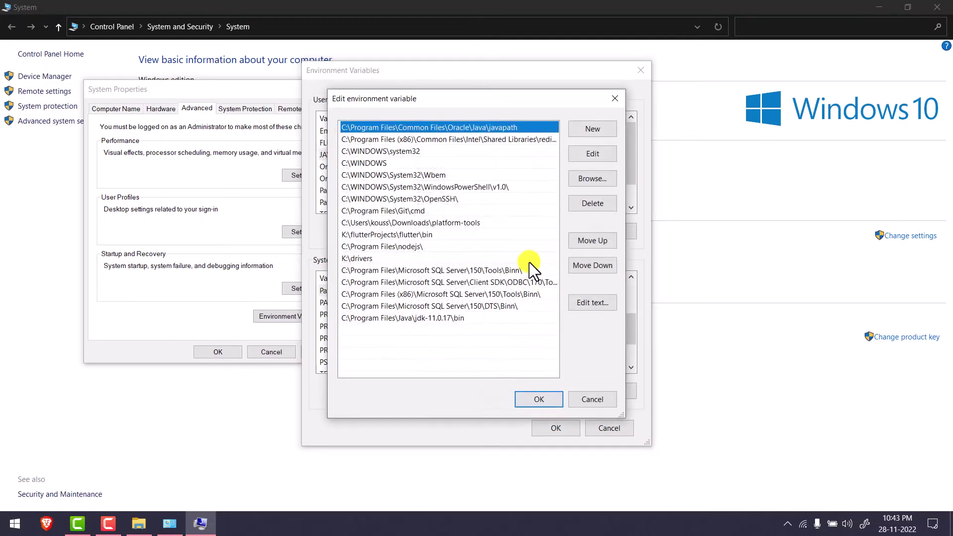
{"action": "left_click", "coordinate": [463, 320]}
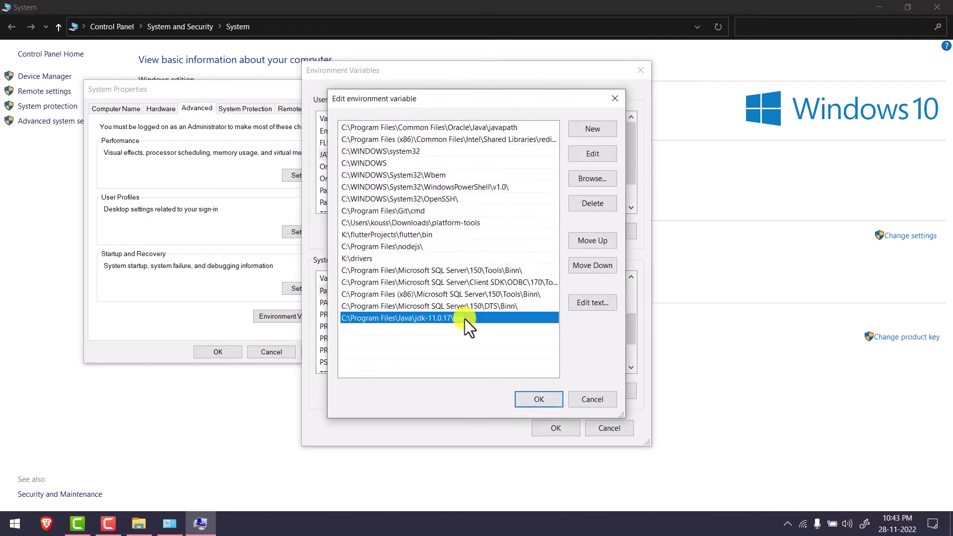
{"action": "left_click", "coordinate": [549, 403]}
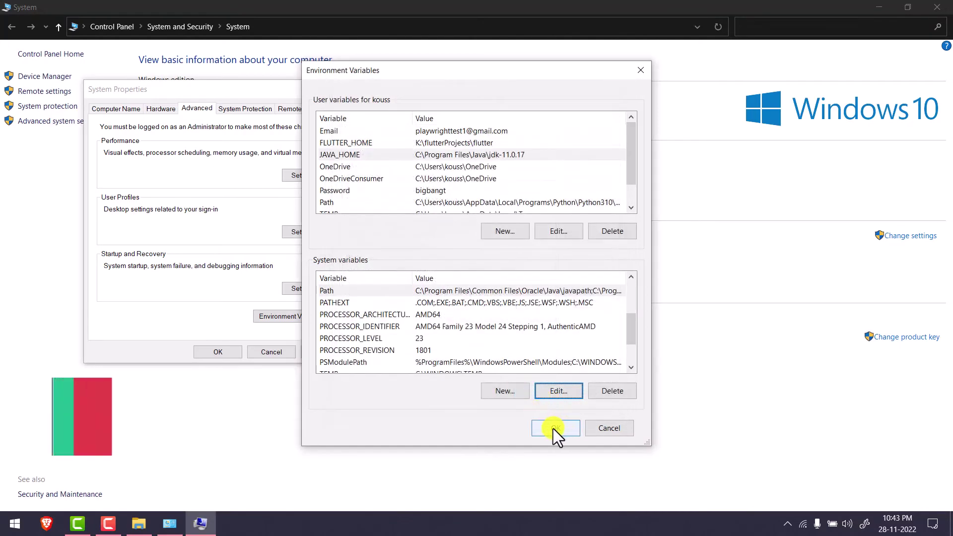
{"action": "left_click", "coordinate": [553, 428]}
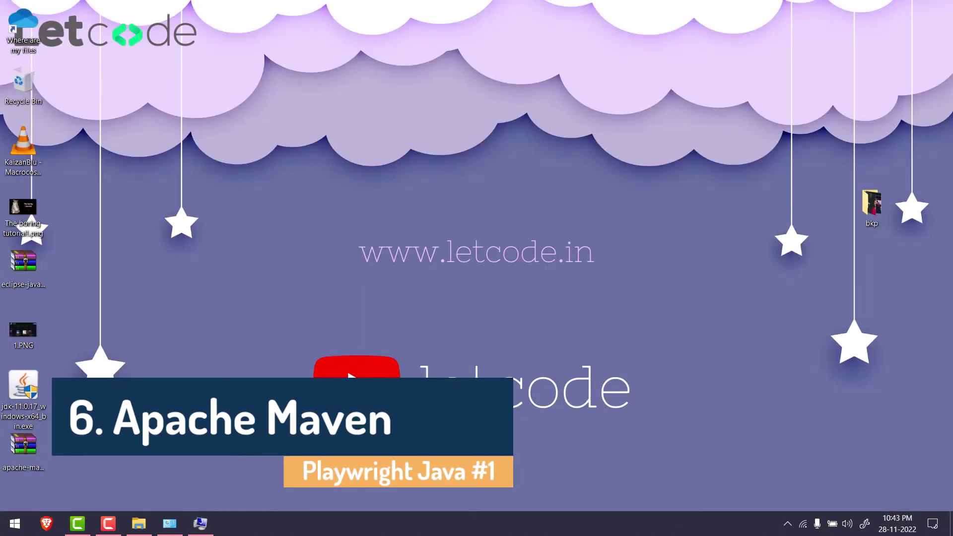
- Extract the apache-maven-3.8.6-bin.zip archive directly onto the desktop
{"action": "left_click", "coordinate": [37, 449]}
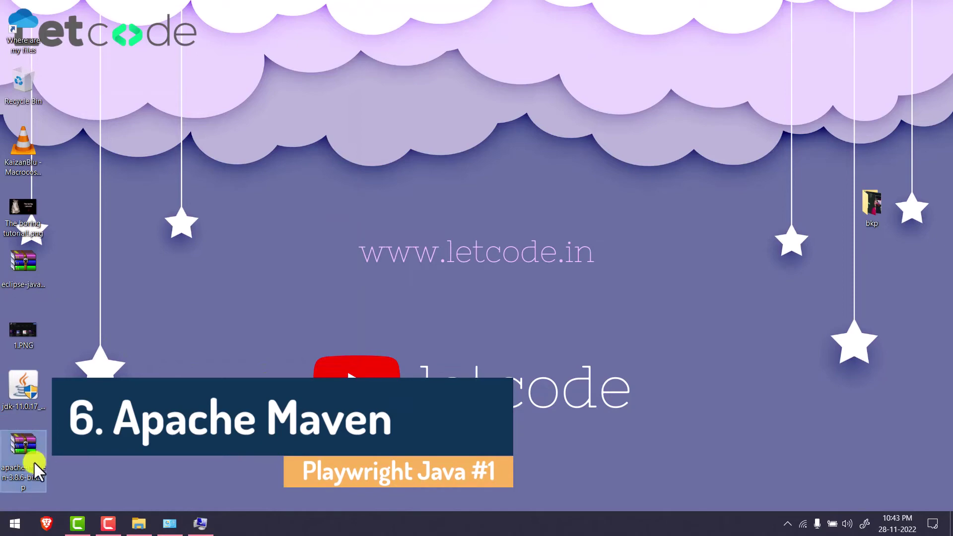
{"action": "right_click", "coordinate": [26, 446]}
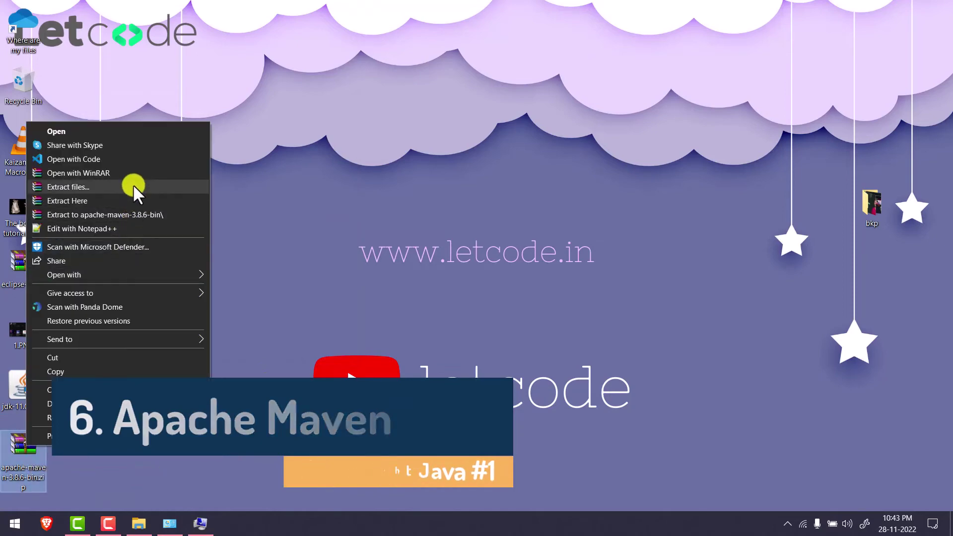
{"action": "left_click", "coordinate": [132, 201]}
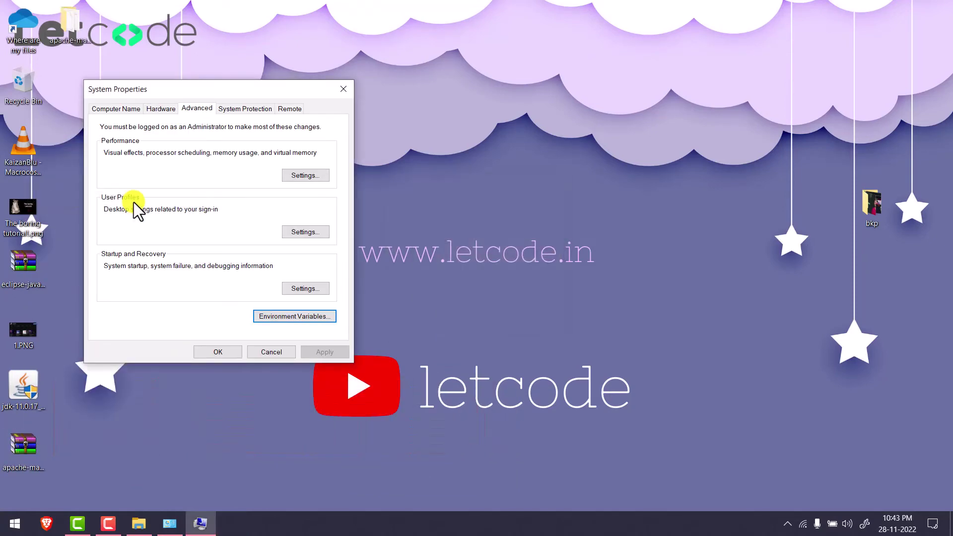
- Move the extracted apache-maven-3.8.6 folder from the desktop to the root of the C: drive
{"action": "left_click_drag", "start_coordinate": [257, 91], "coordinate": [614, 124]}
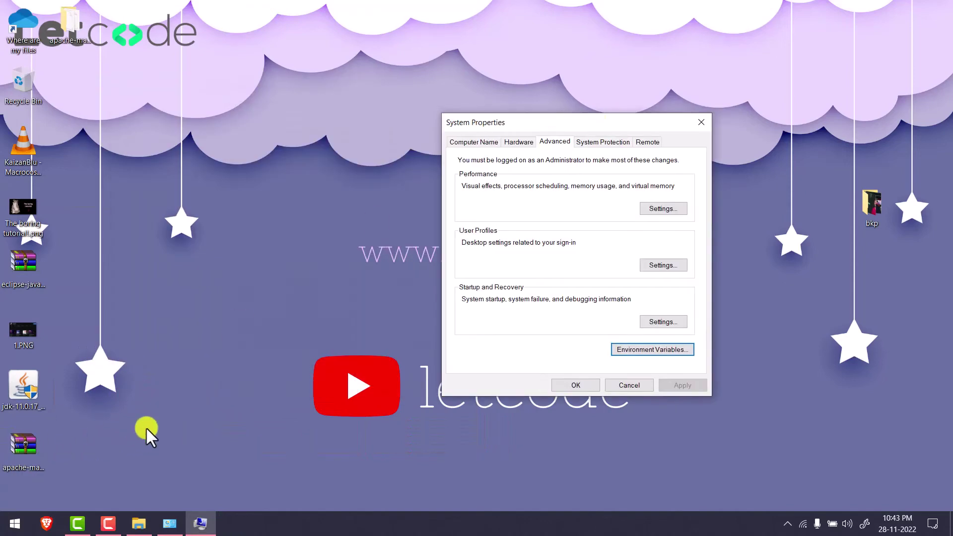
{"action": "right_click", "coordinate": [74, 22]}
{"action": "left_click", "coordinate": [119, 298]}
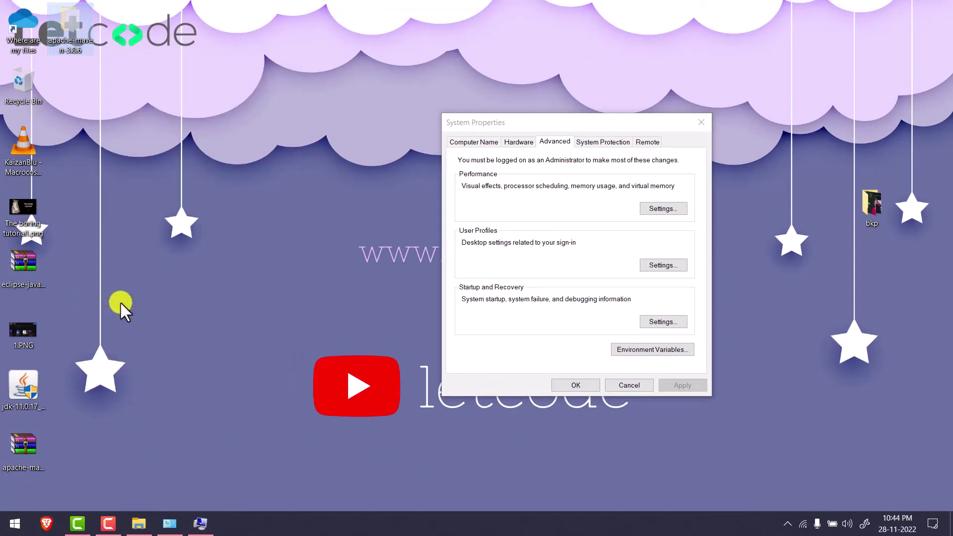
{"action": "left_click", "coordinate": [139, 522]}
{"action": "double_click", "coordinate": [185, 243]}
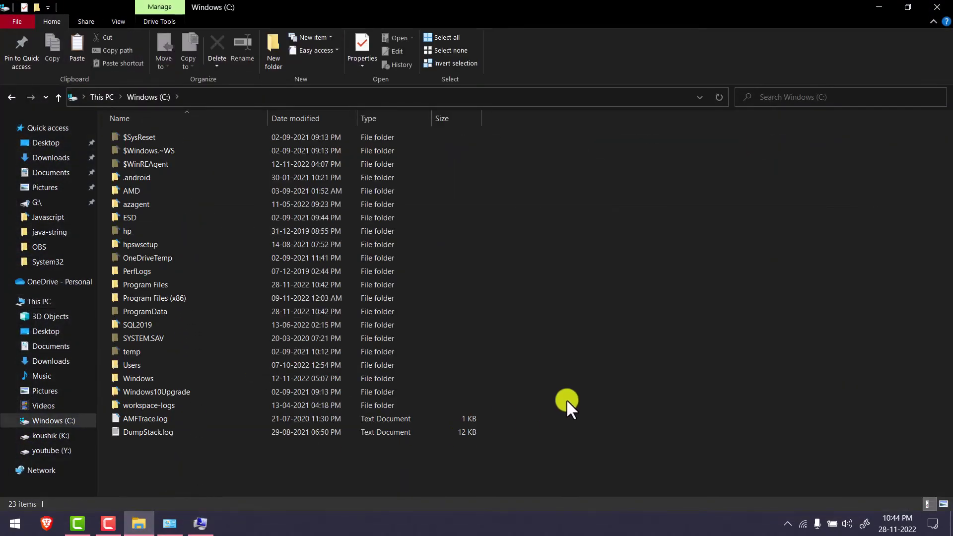
{"action": "key", "text": "ctrl+v"}
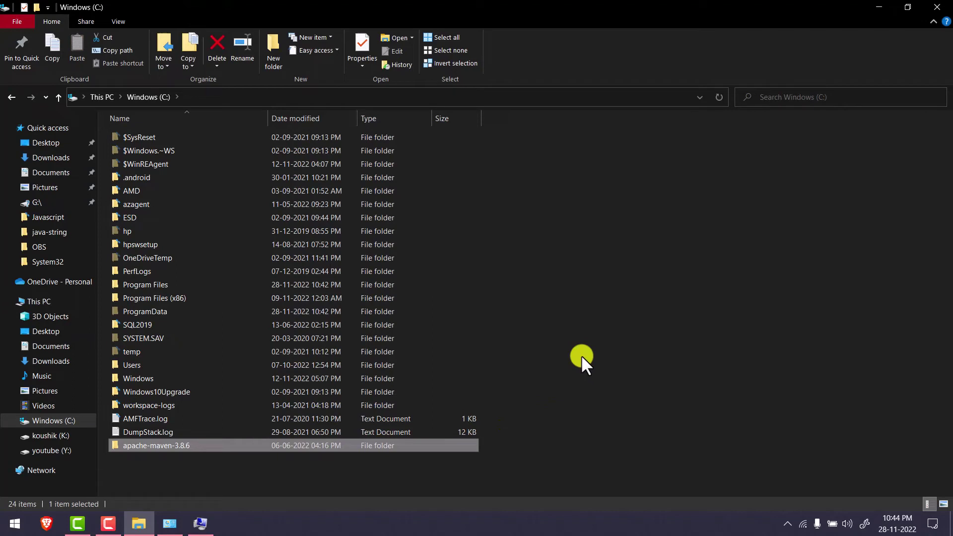
- Open the apache-maven-3.8.6 folder on the C: drive, copy its full path and minimize File Explorer
{"action": "double_click", "coordinate": [342, 445]}
{"action": "left_click", "coordinate": [351, 98]}
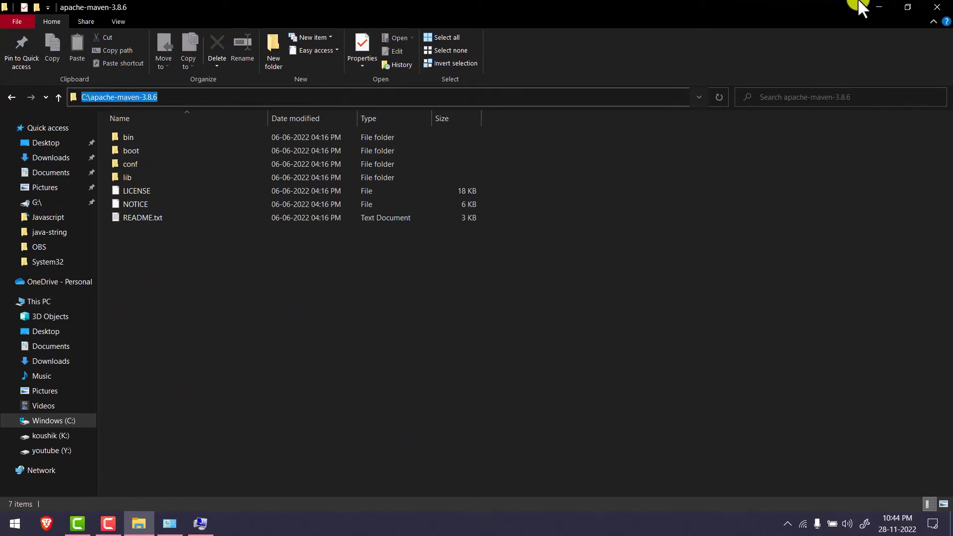
{"action": "left_click", "coordinate": [879, 7]}
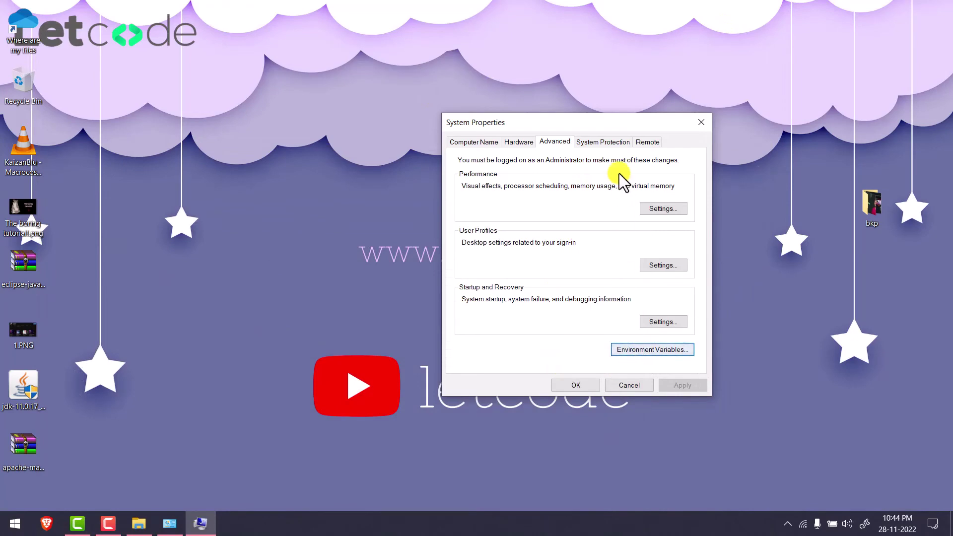
- Create a user environment variable named MAVEN_HOME with the copied path C:\apache-maven-3.8.6 as its value
{"action": "left_click_drag", "start_coordinate": [591, 123], "coordinate": [504, 120]}
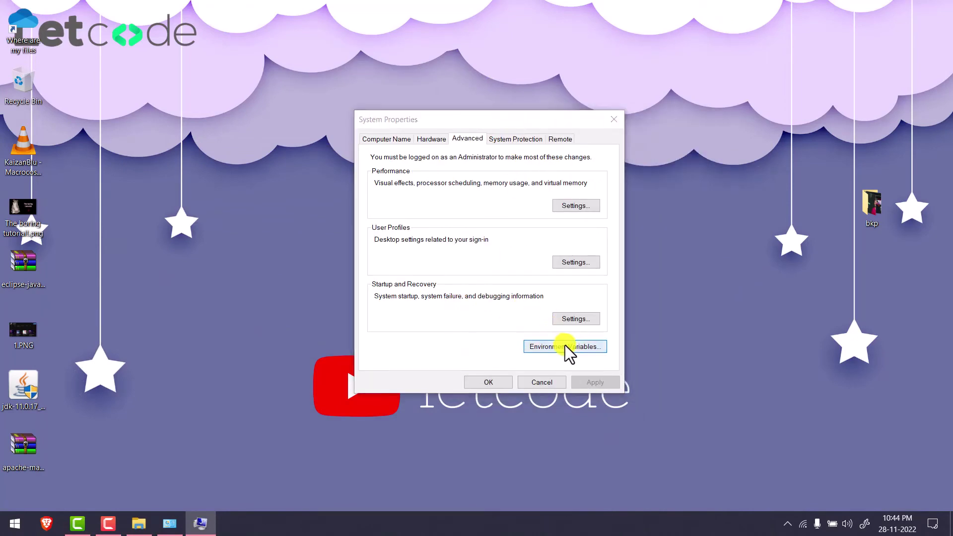
{"action": "left_click", "coordinate": [565, 344]}
{"action": "left_click", "coordinate": [515, 230]}
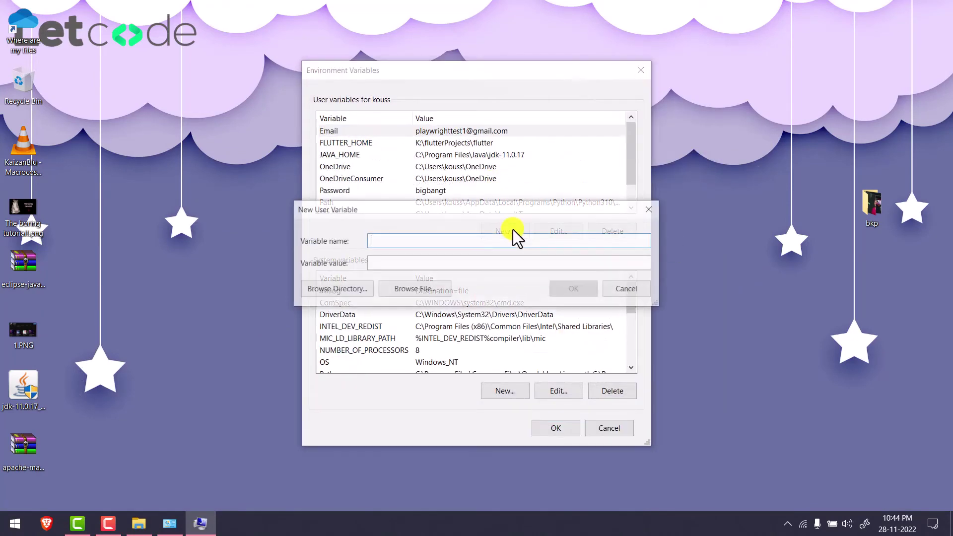
{"action": "type", "text": "MAVEN"}
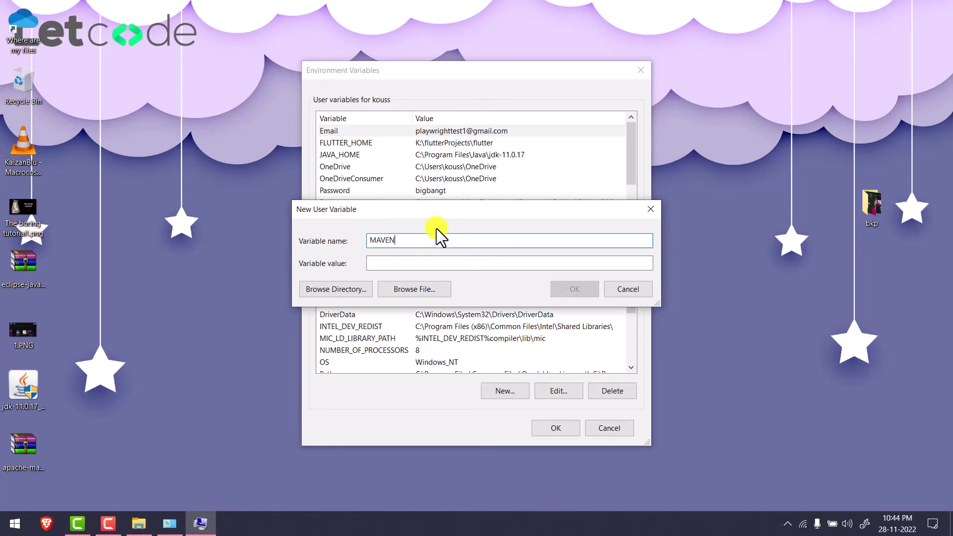
{"action": "type", "text": "OME"}
{"action": "key", "text": "Tab"}
{"action": "key", "text": "ctrl+v"}
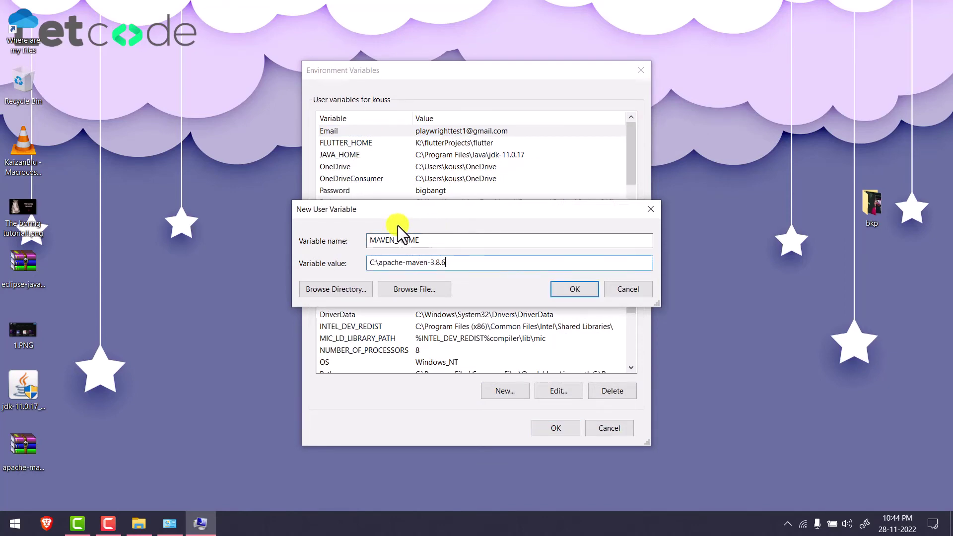
{"action": "left_click_drag", "start_coordinate": [426, 240], "coordinate": [285, 240]}
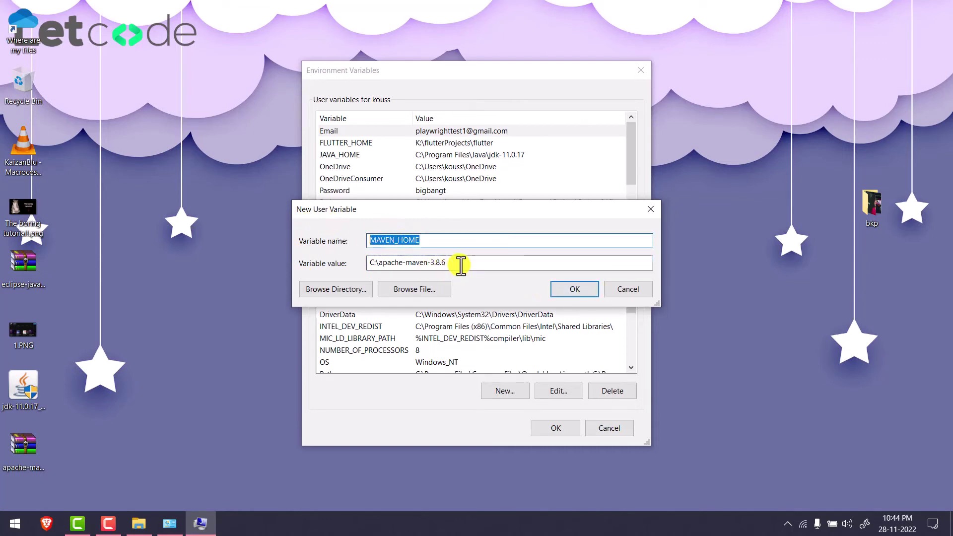
{"action": "key", "text": "Tab"}
{"action": "left_click", "coordinate": [571, 289]}
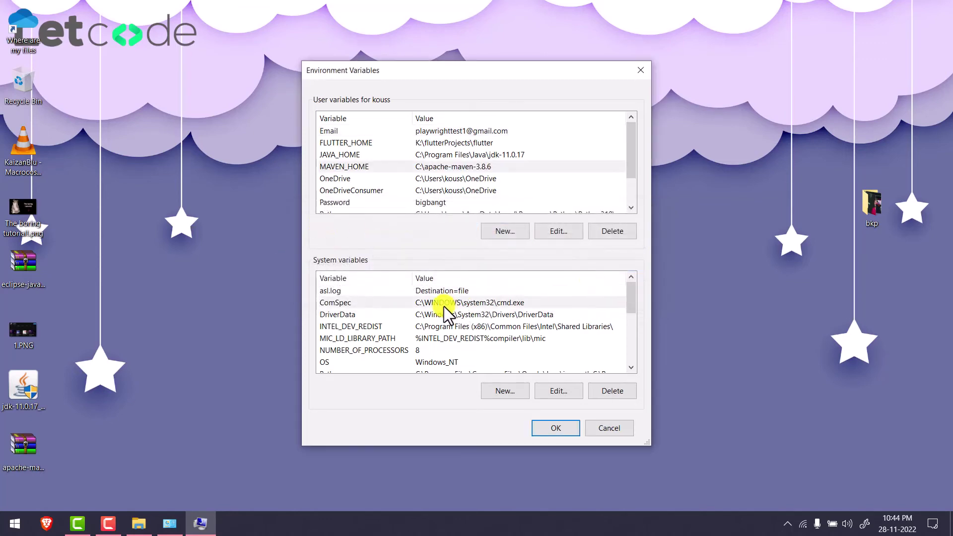
- Add C:\apache-maven-3.8.6\bin as a new entry in the system Path variable
{"action": "left_click", "coordinate": [449, 309]}
{"action": "key", "text": "p"}
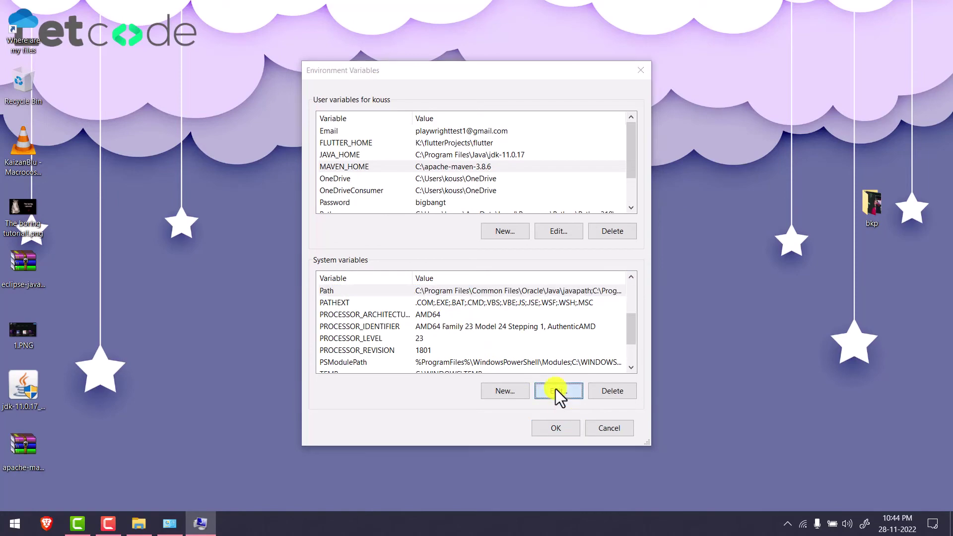
{"action": "left_click", "coordinate": [555, 389]}
{"action": "left_click", "coordinate": [600, 130]}
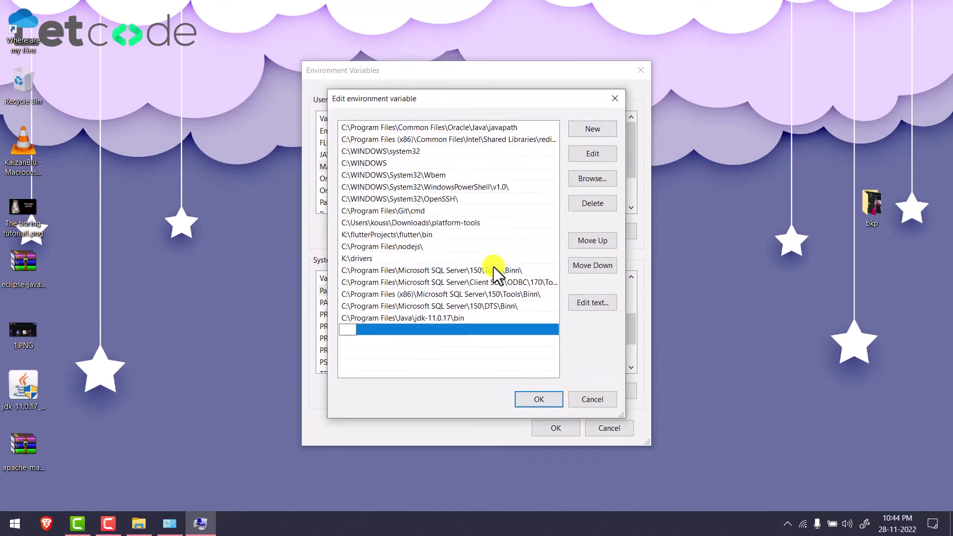
{"action": "key", "text": "ctrl+v"}
{"action": "type", "text": "bin"}
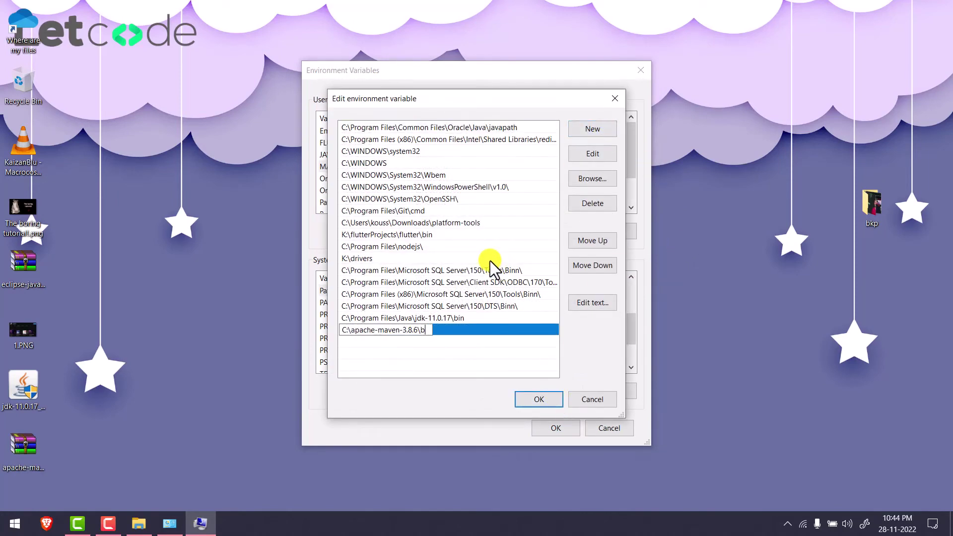
{"action": "key", "text": "BackSpace"}
{"action": "key", "text": "BackSpace"}
{"action": "type", "text": "in"}
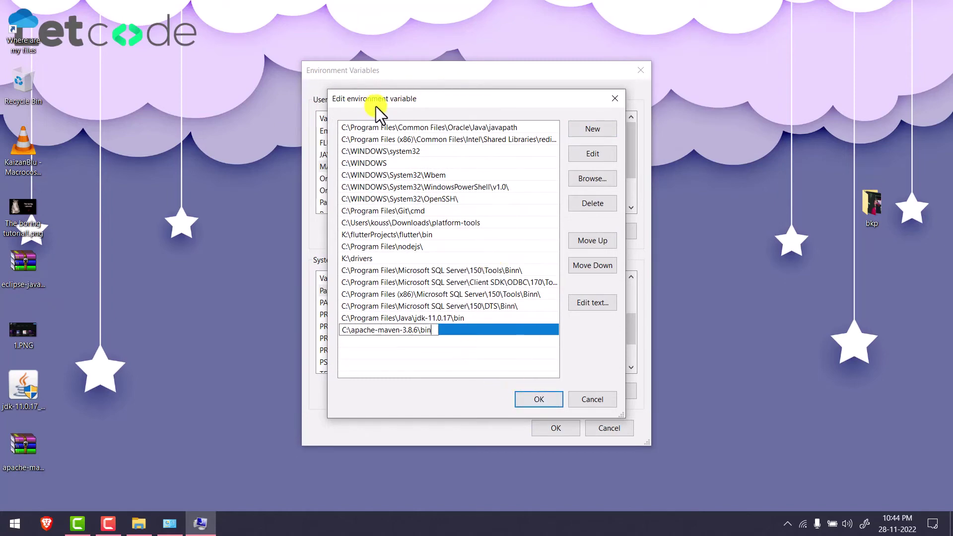
{"action": "left_click", "coordinate": [552, 400]}
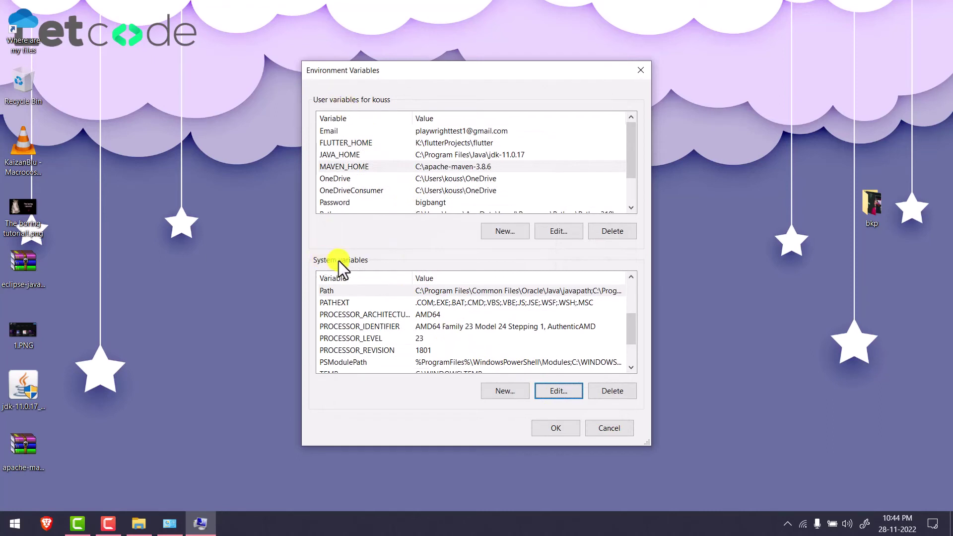
- Save the environment variables and close the System Properties dialog
{"action": "left_click", "coordinate": [487, 299]}
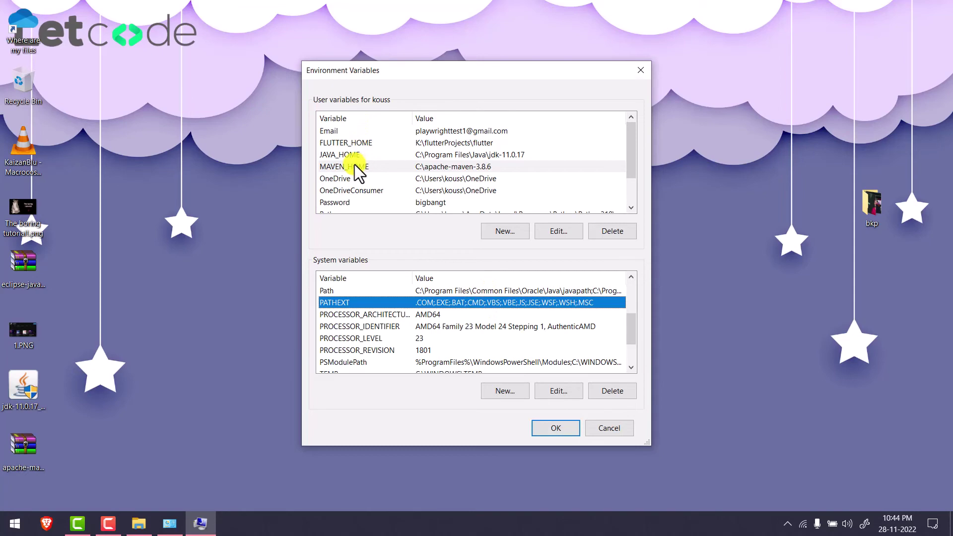
{"action": "left_click", "coordinate": [563, 431]}
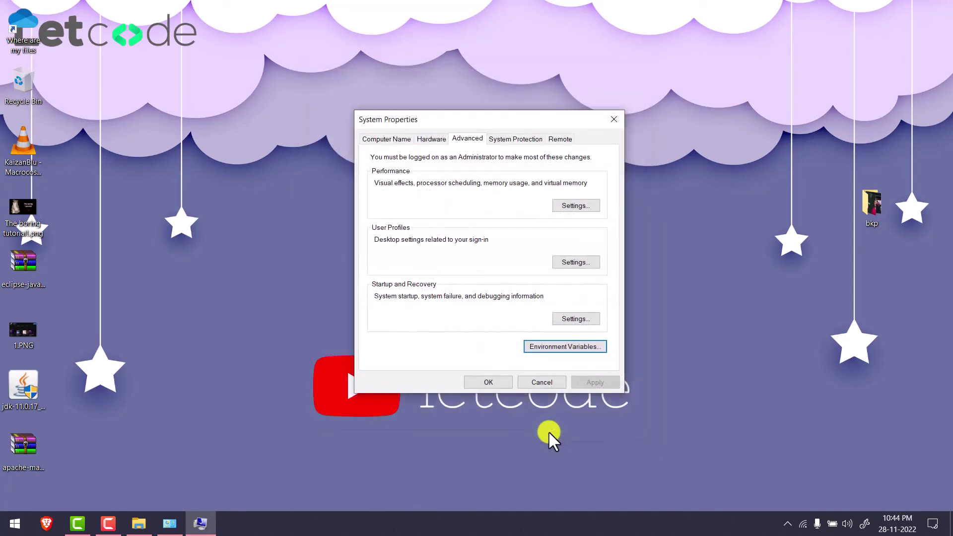
{"action": "left_click", "coordinate": [495, 384]}
{"action": "right_click", "coordinate": [378, 218]}
{"action": "left_click", "coordinate": [419, 276]}
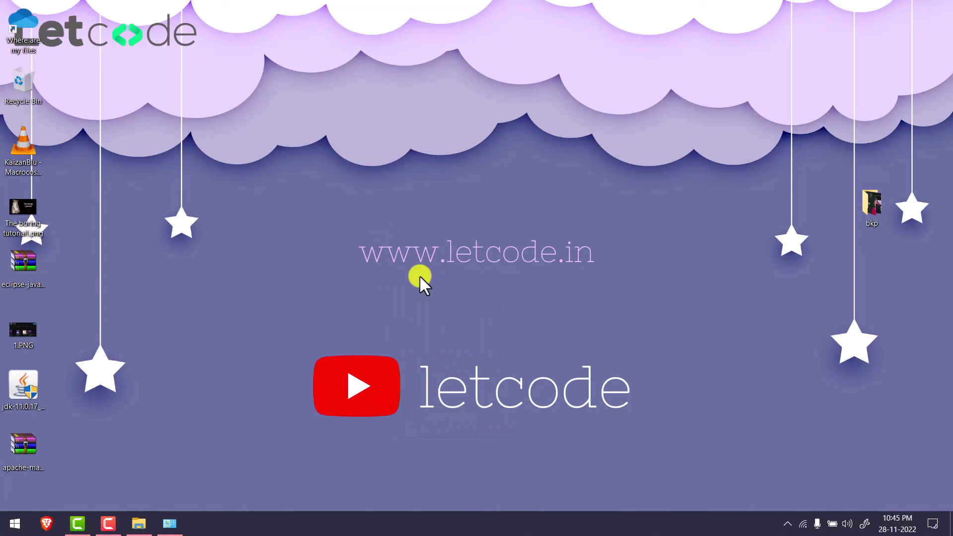
- Close the System window and open a Command Prompt window
{"action": "left_click", "coordinate": [170, 523]}
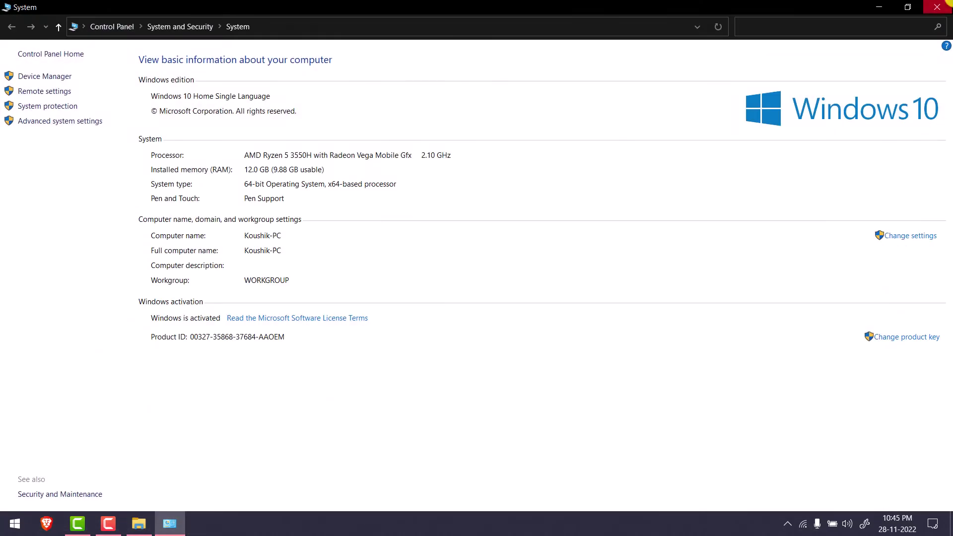
{"action": "key", "text": "alt+F4"}
{"action": "key", "text": "super+r"}
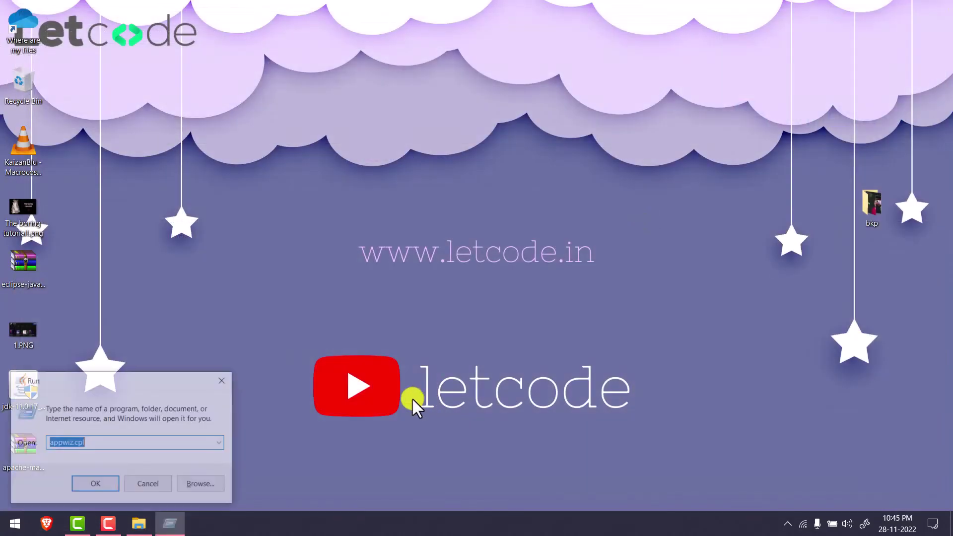
{"action": "type", "text": "cmd"}
{"action": "key", "text": "Return"}
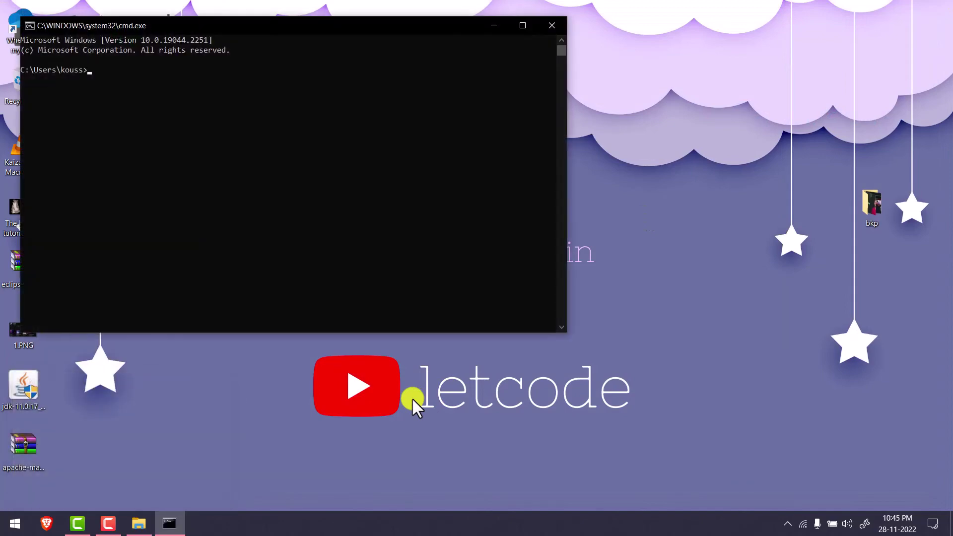
- Run java -version in the Command Prompt and check the reported Java version
{"action": "type", "text": "java -version"}
{"action": "key", "text": "Return"}
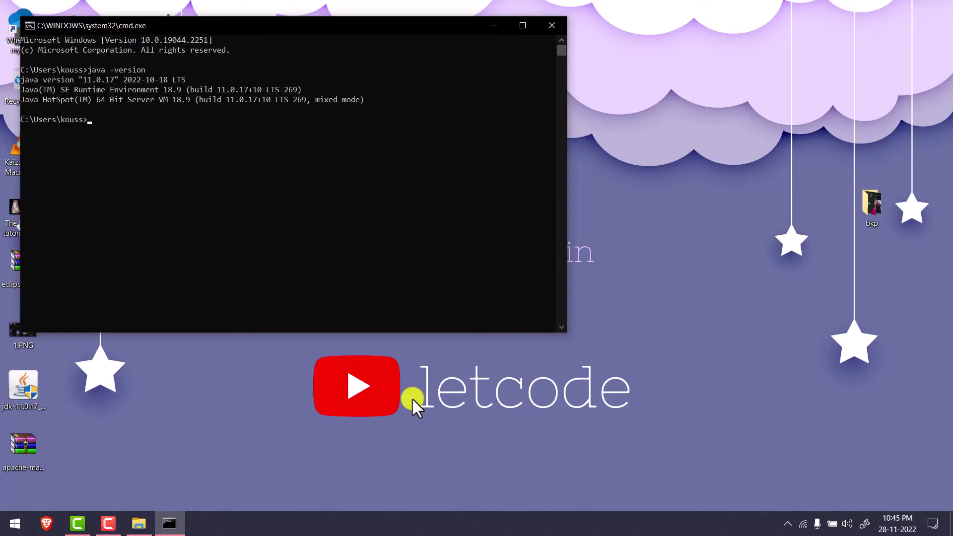
{"action": "left_click_drag", "start_coordinate": [376, 100], "coordinate": [16, 82]}
{"action": "left_click", "coordinate": [163, 132]}
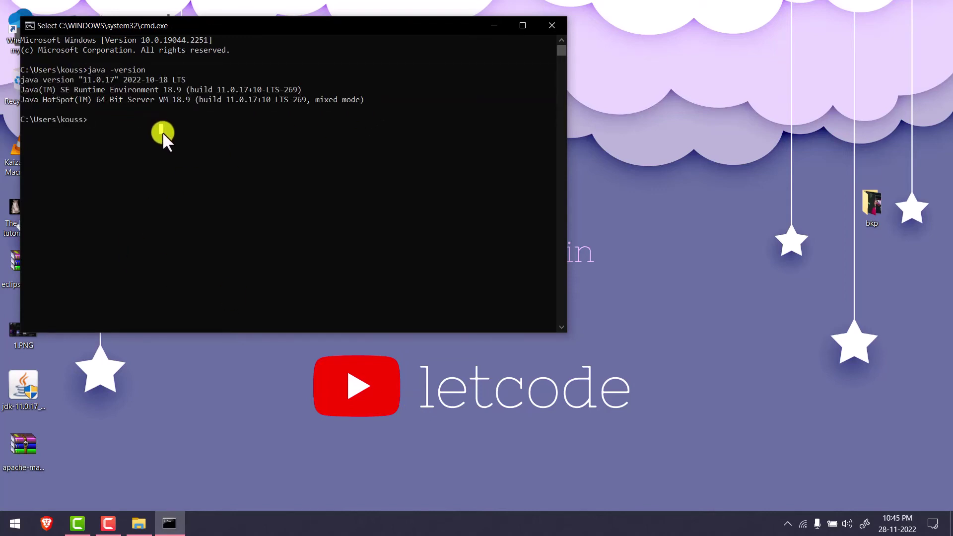
- Run mvn -version to check the Maven version and Maven home path, and close the Command Prompt
{"action": "type", "text": "mvn"}
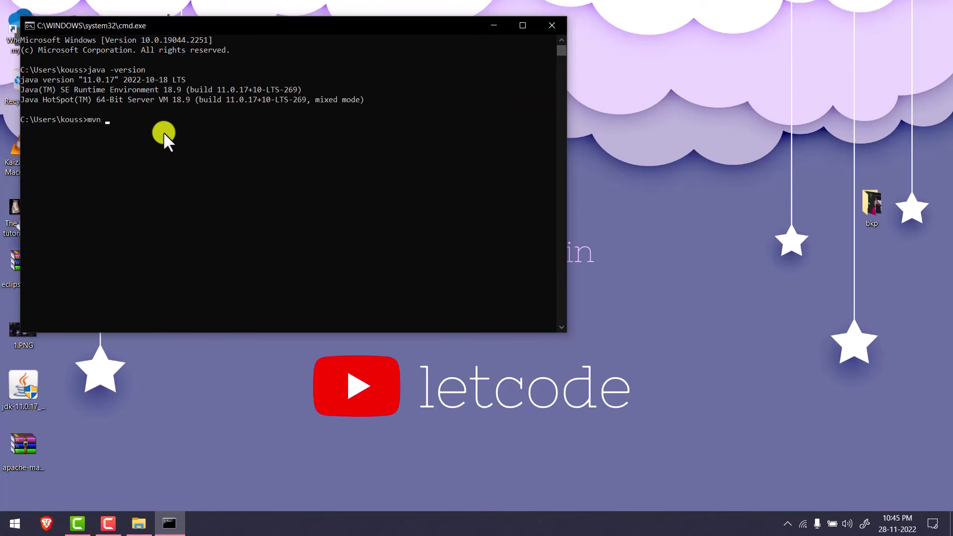
{"action": "type", "text": " -versi"}
{"action": "type", "text": "on"}
{"action": "key", "text": "Return"}
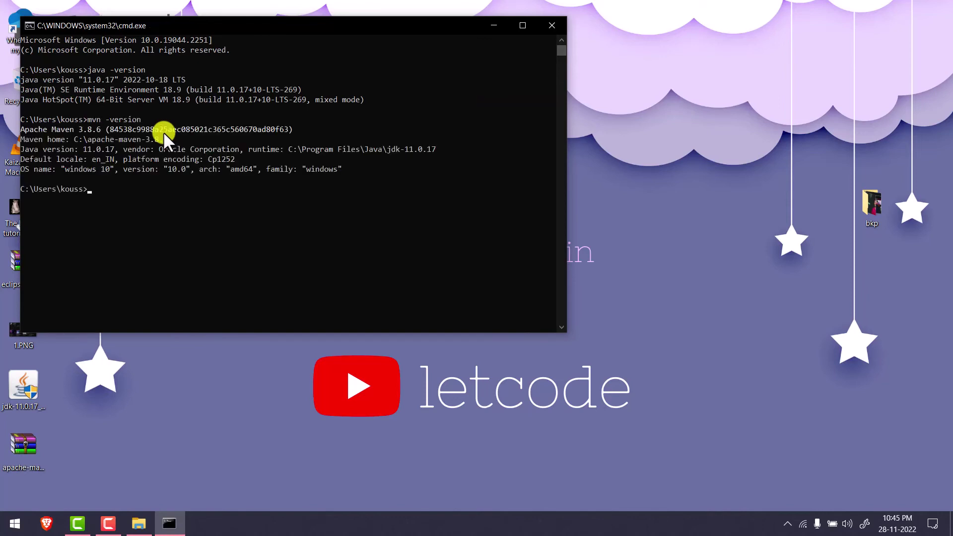
{"action": "left_click_drag", "start_coordinate": [37, 128], "coordinate": [168, 141]}
{"action": "left_click", "coordinate": [174, 149]}
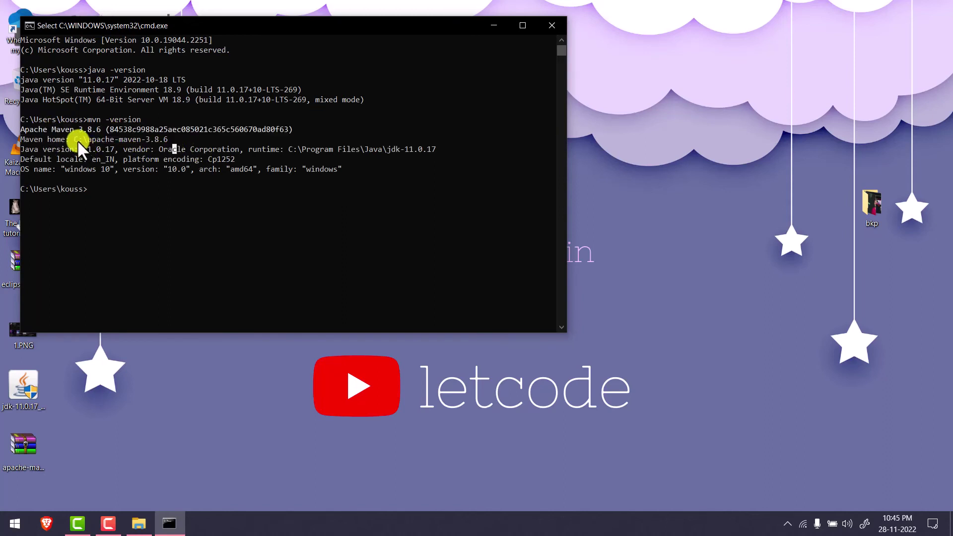
{"action": "left_click_drag", "start_coordinate": [74, 139], "coordinate": [139, 136]}
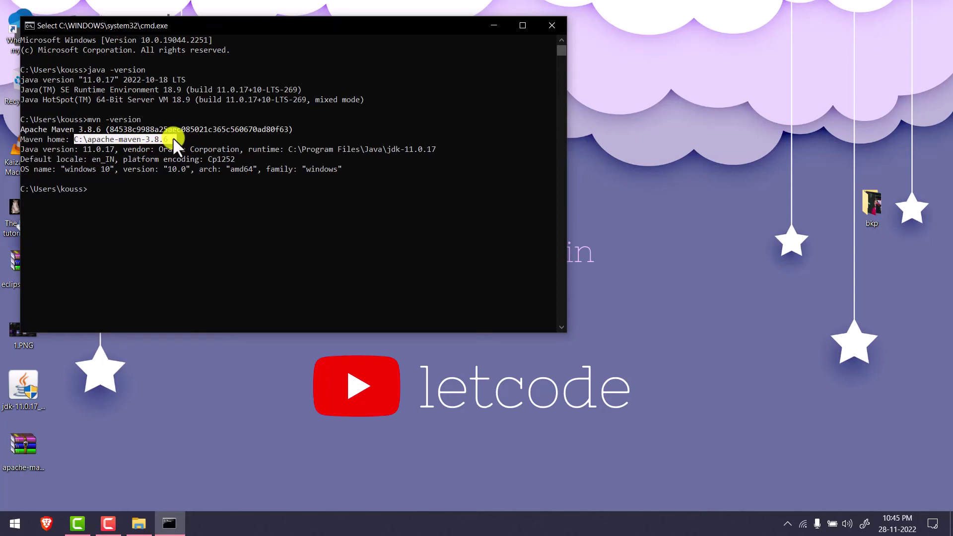
{"action": "left_click", "coordinate": [188, 207]}
{"action": "left_click", "coordinate": [552, 26]}
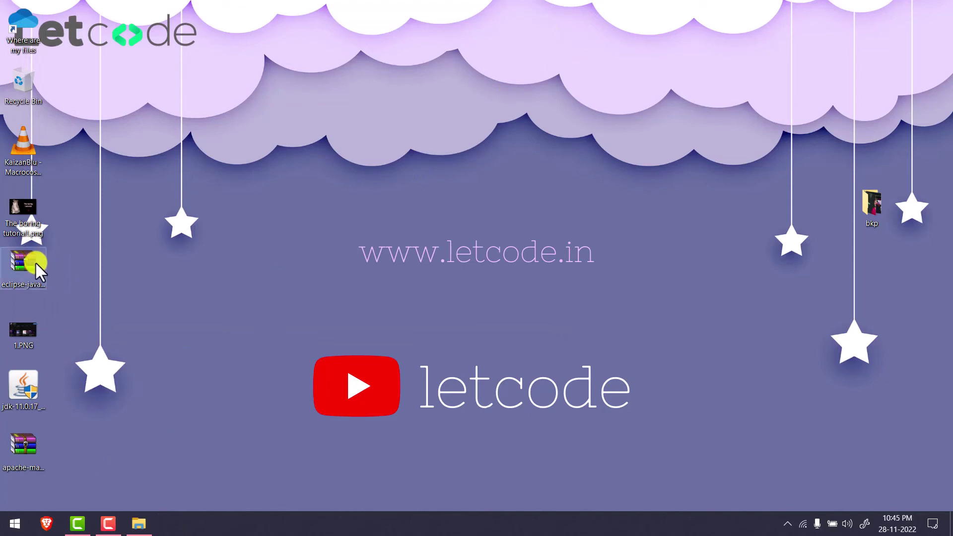
- Extract the eclipse-java-2022-09-R-win32-x86_64.zip archive directly onto the desktop
{"action": "left_click", "coordinate": [18, 266]}
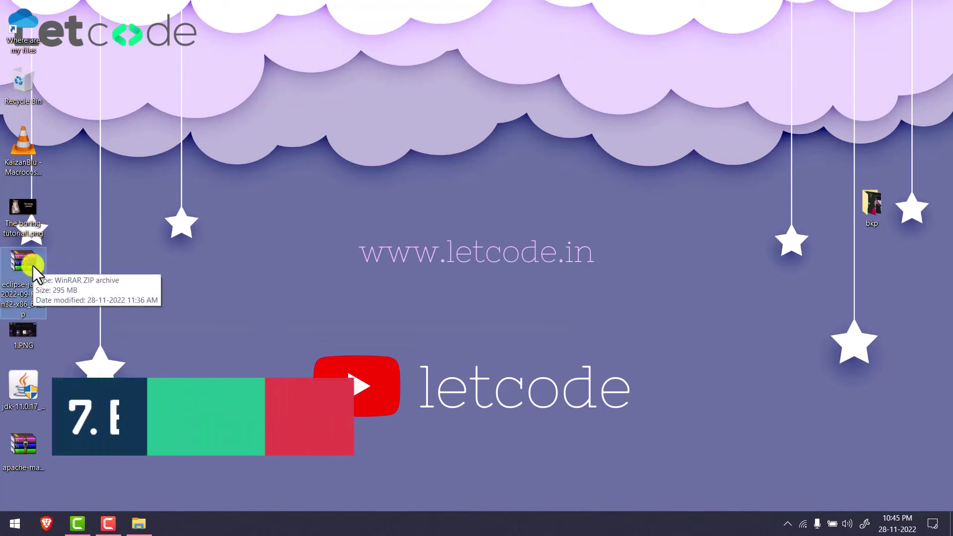
{"action": "right_click", "coordinate": [33, 267]}
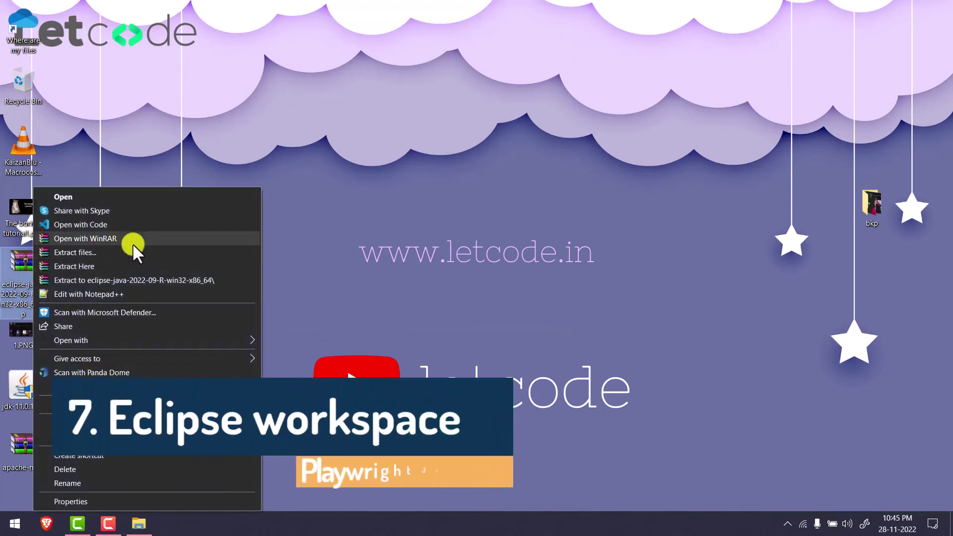
{"action": "left_click", "coordinate": [133, 267]}
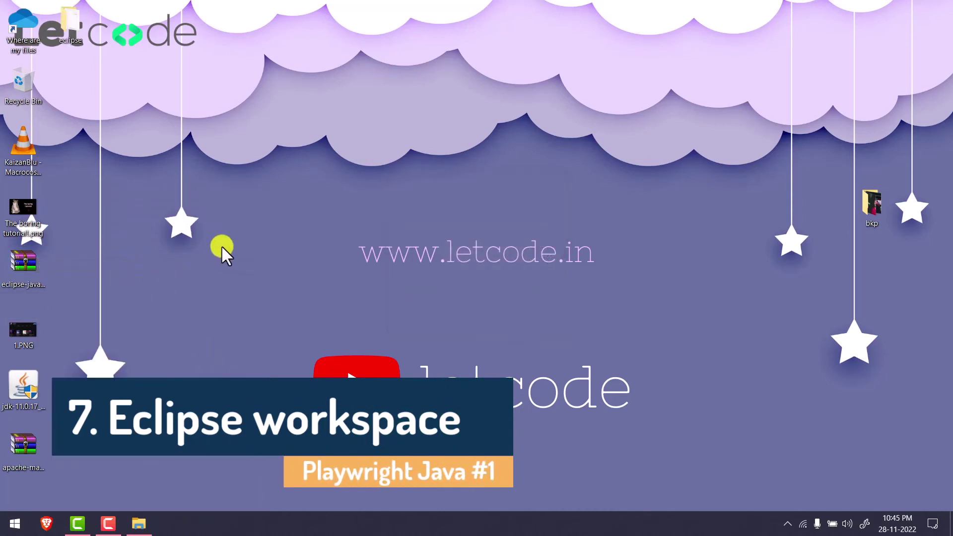
- Create a desktop shortcut for eclipse.exe from the extracted eclipse folder and close the folder window
{"action": "double_click", "coordinate": [73, 21]}
{"action": "left_click", "coordinate": [142, 243]}
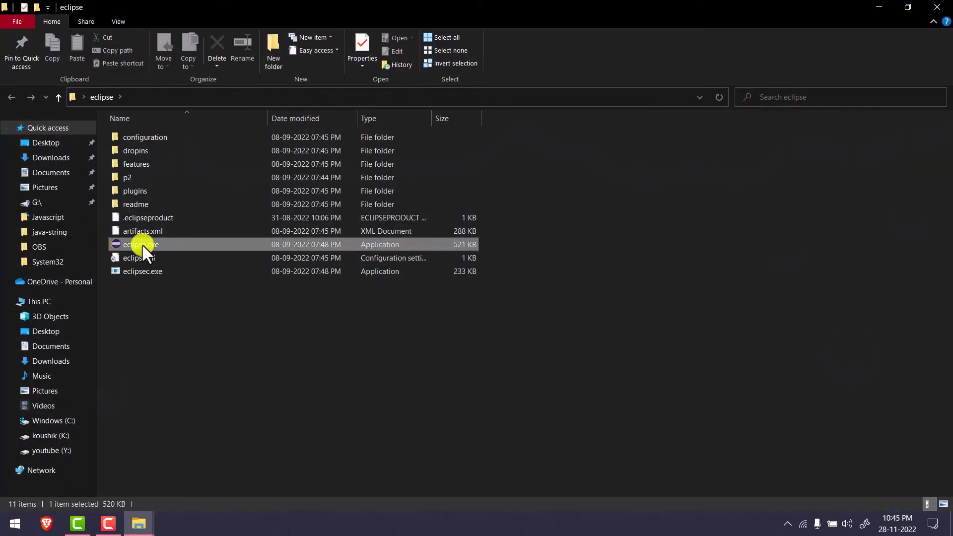
{"action": "right_click", "coordinate": [142, 243]}
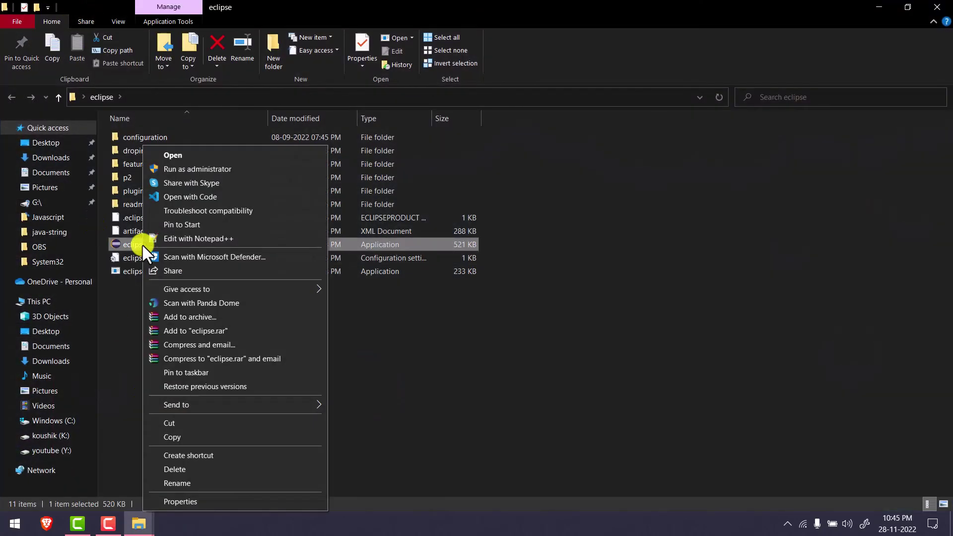
{"action": "mouse_move", "coordinate": [303, 405]}
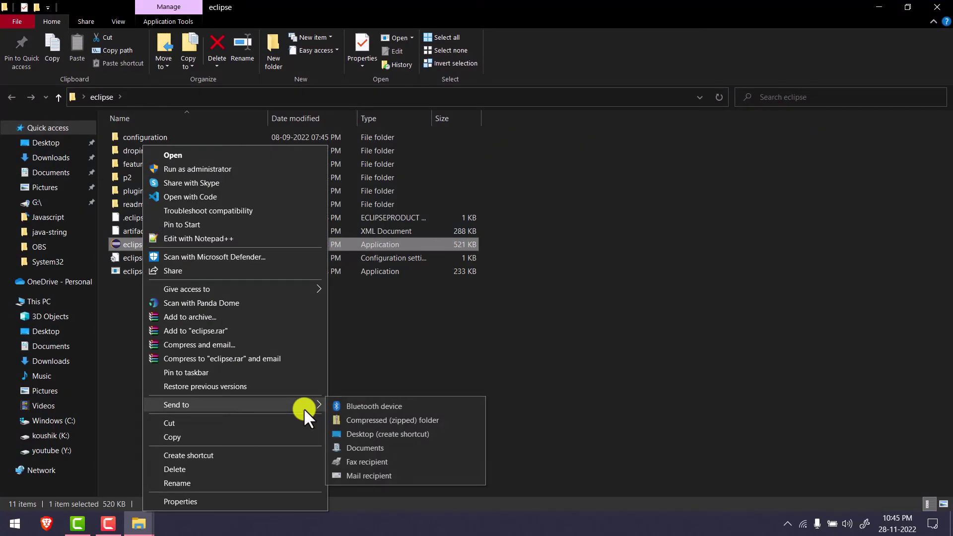
{"action": "left_click", "coordinate": [399, 434]}
{"action": "left_click", "coordinate": [937, 7]}
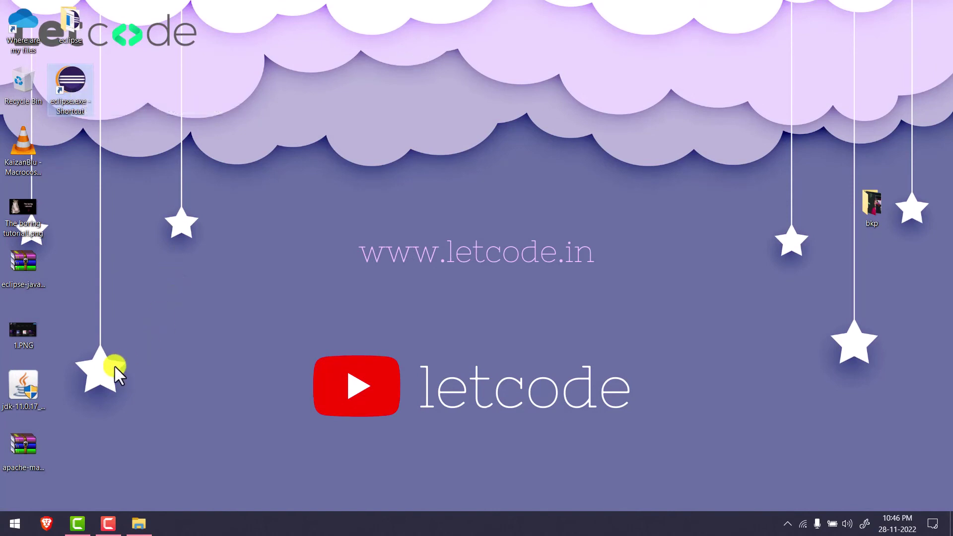
- Delete the Eclipse archive, JDK installer and Maven archive from the desktop, and launch Eclipse from its desktop shortcut
{"action": "left_click_drag", "start_coordinate": [51, 478], "coordinate": [14, 397]}
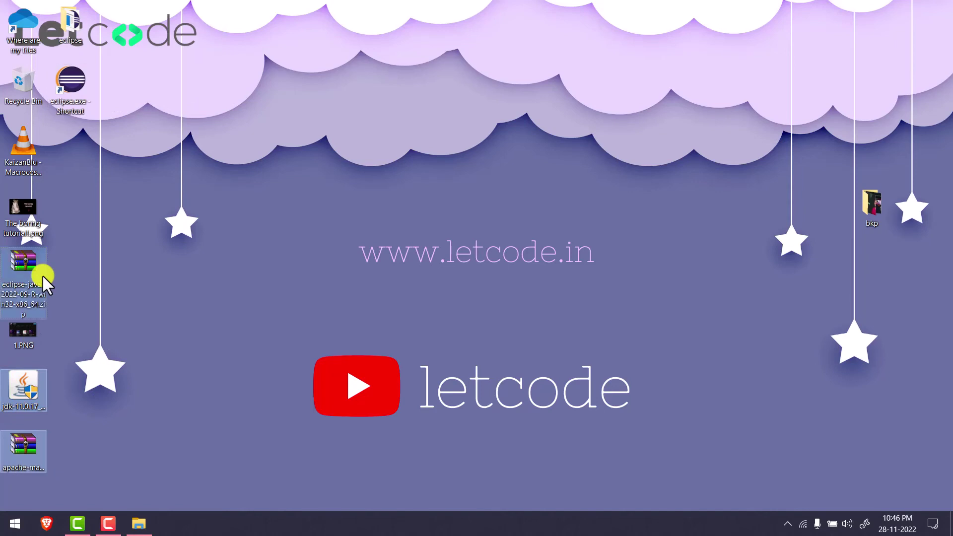
{"action": "key", "text": "Delete"}
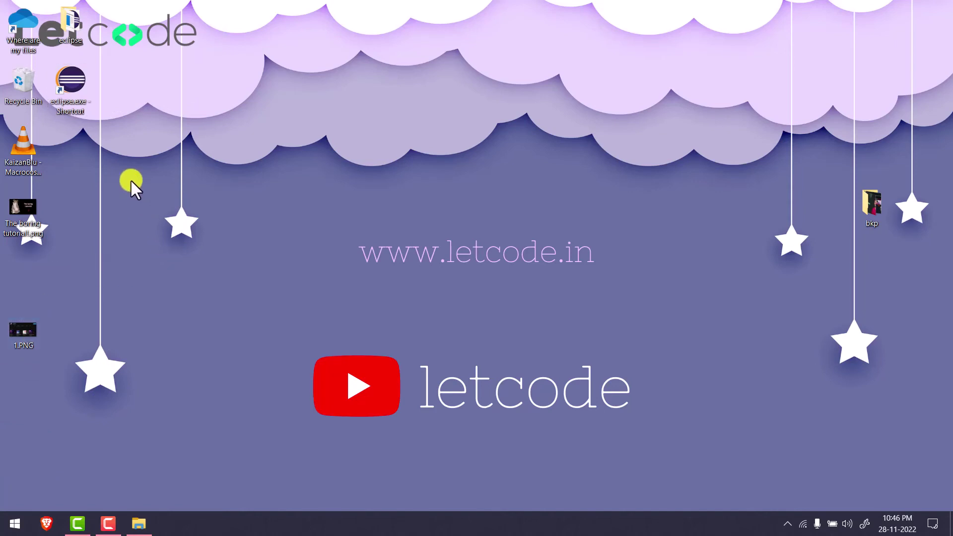
{"action": "left_click", "coordinate": [74, 88]}
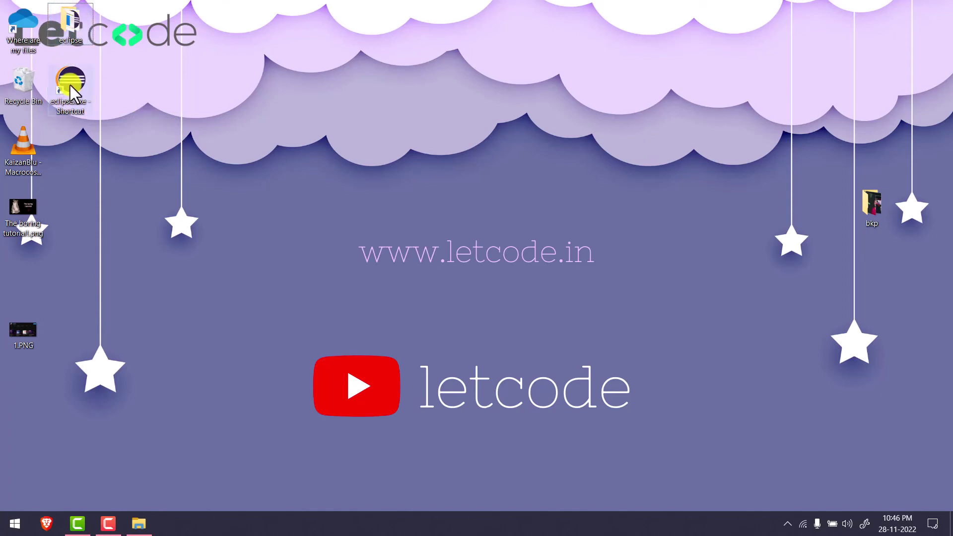
{"action": "double_click", "coordinate": [70, 85]}
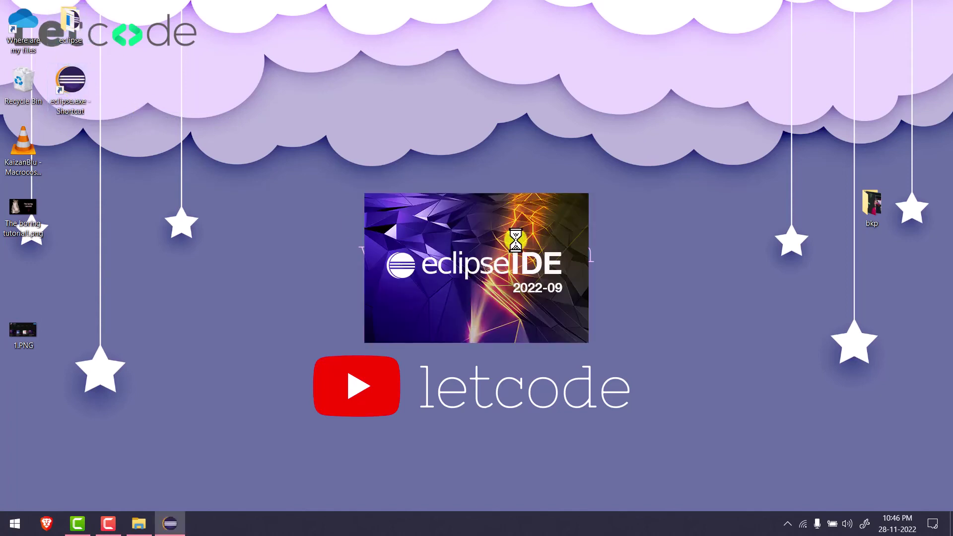